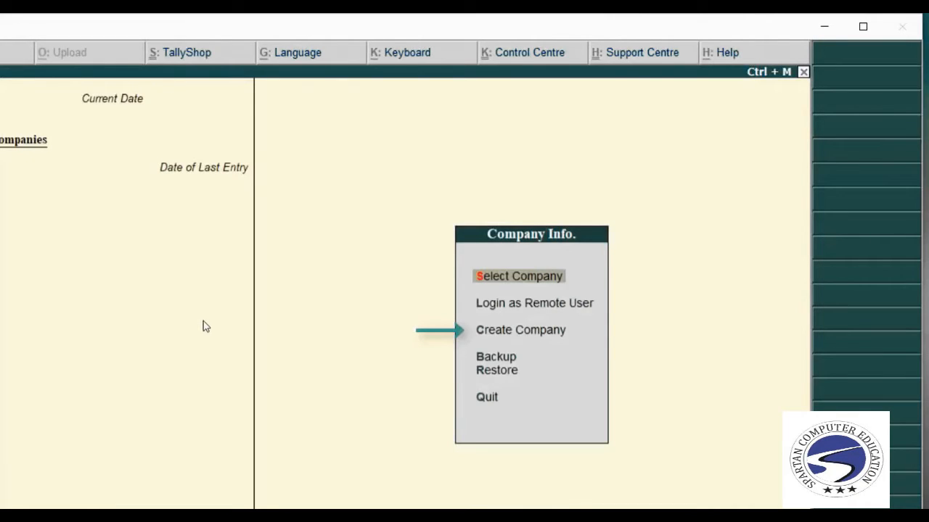
Choose Create Company from the Company Info menu to bring up the Company Creation form.
key("Down")
key("Down")
key("Down")
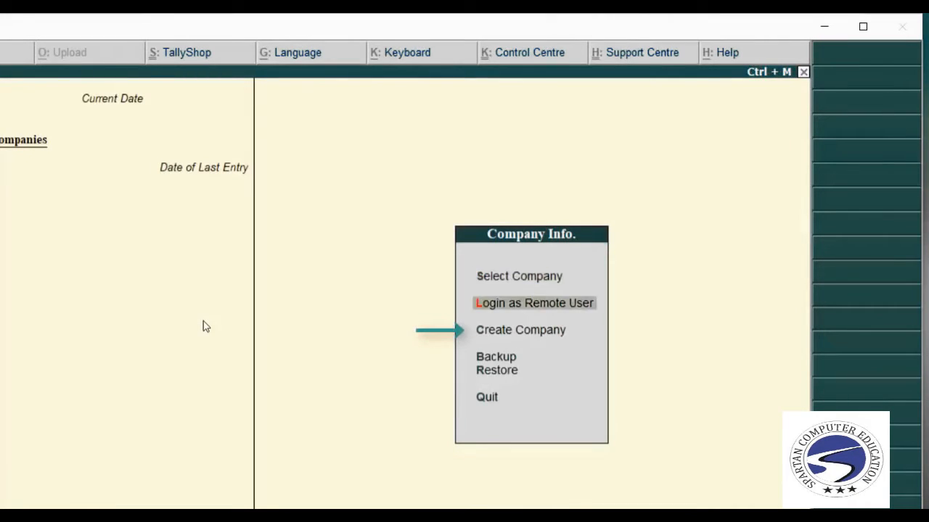
key("Up")
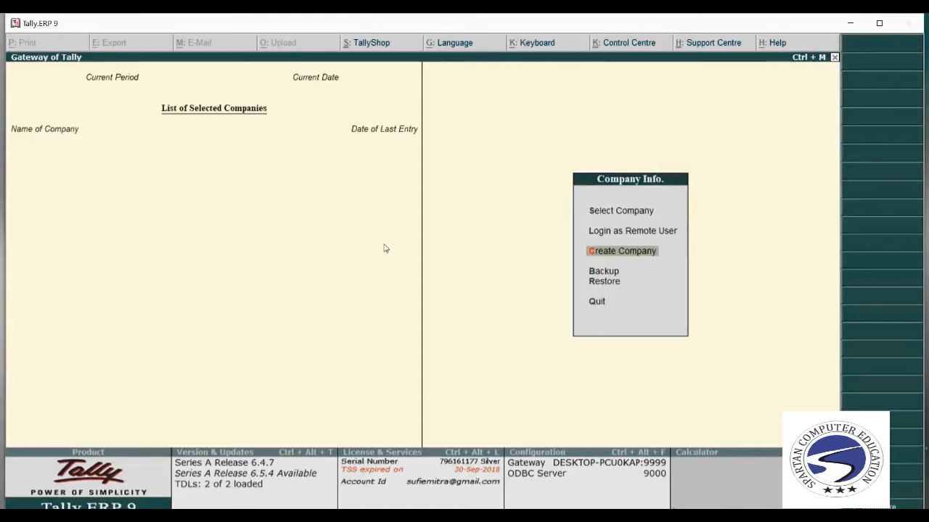
key("Return")
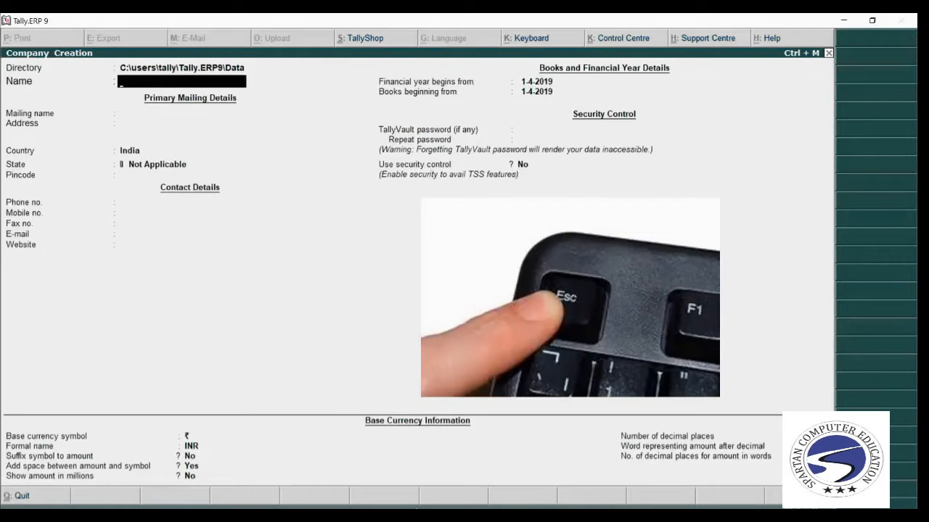
Discard the unfinished Company Creation form and confirm quitting Tally.ERP 9.
key("Escape")
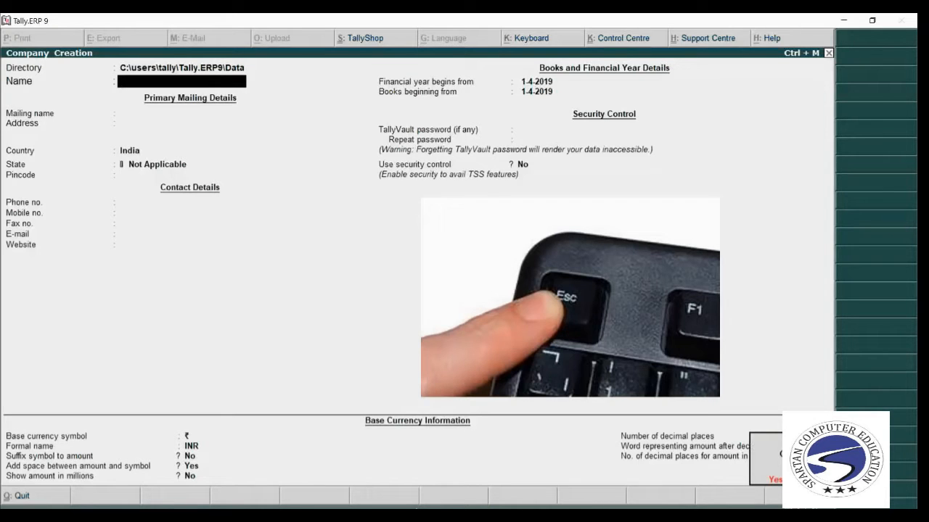
key("Return")
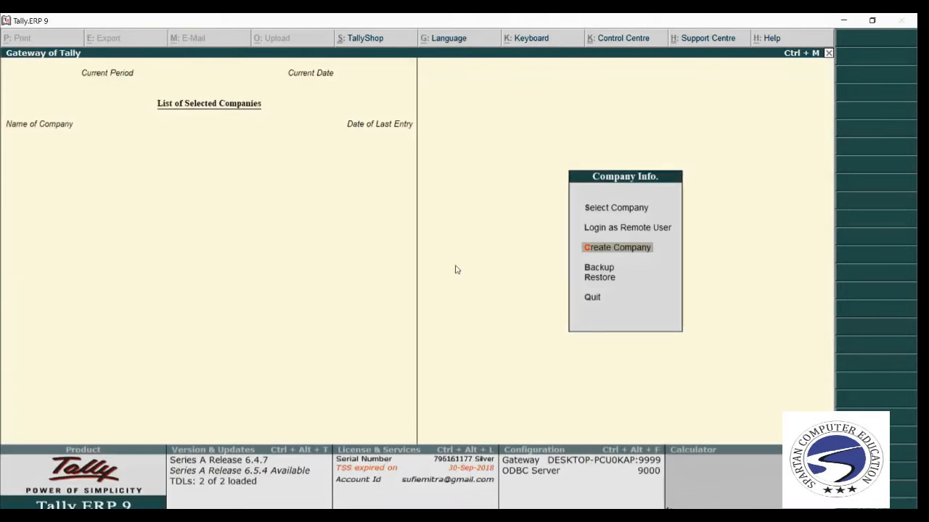
key("Escape")
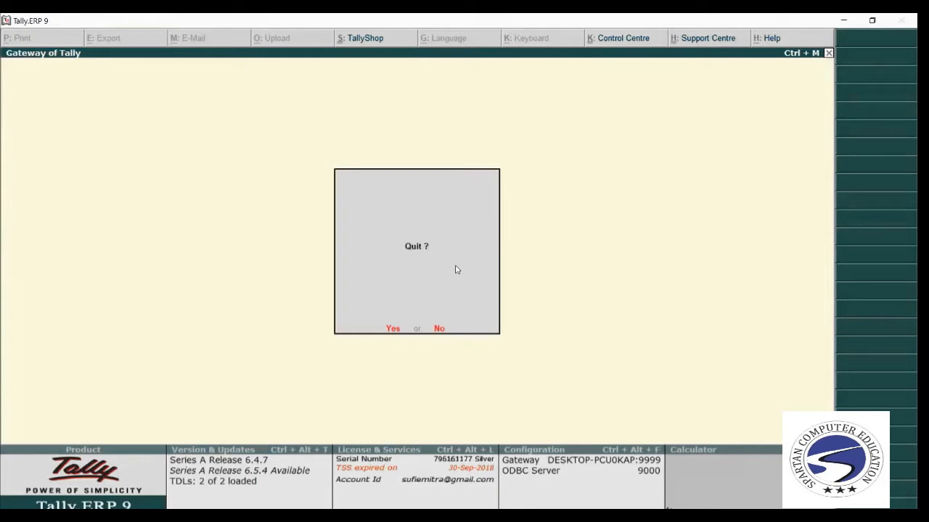
key("Return")
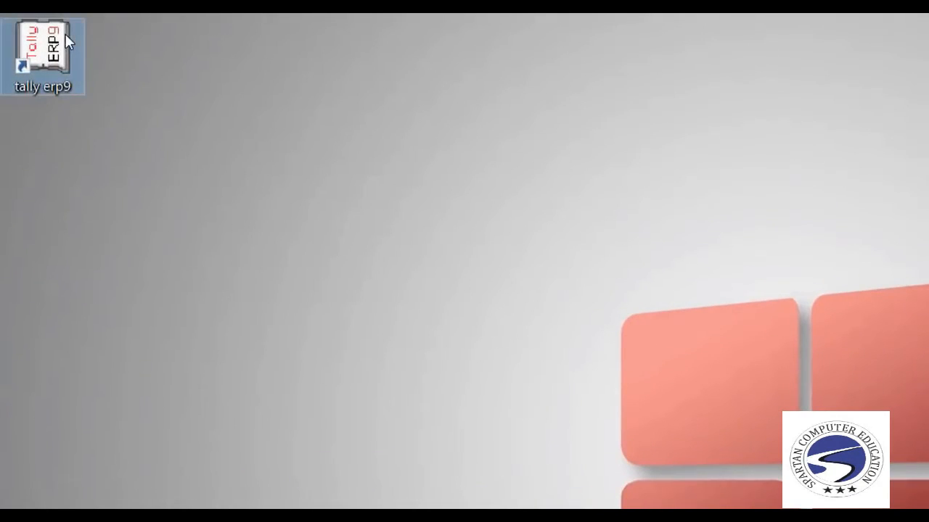
Open the Tally shortcut's file location, D:\TALLY.ERP9, in File Explorer.
double_click(65, 34)
right_click(66, 35)
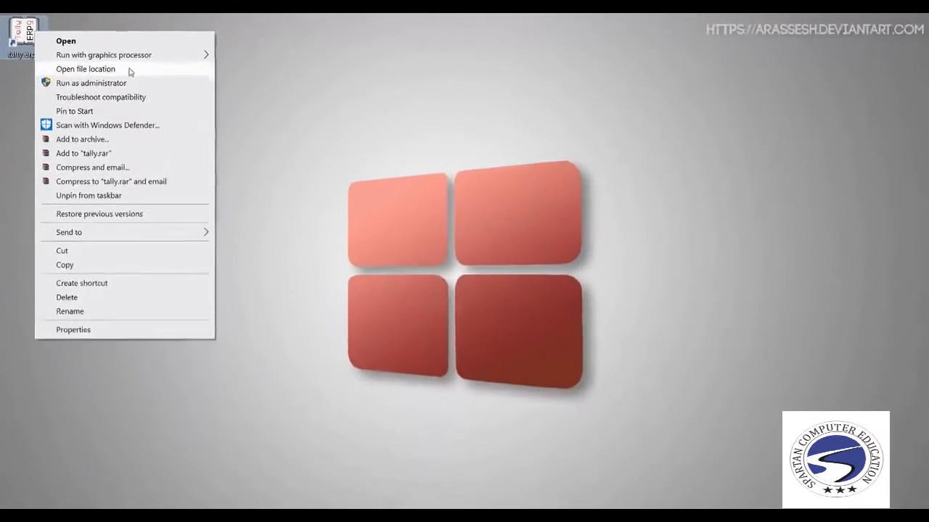
left_click(233, 116)
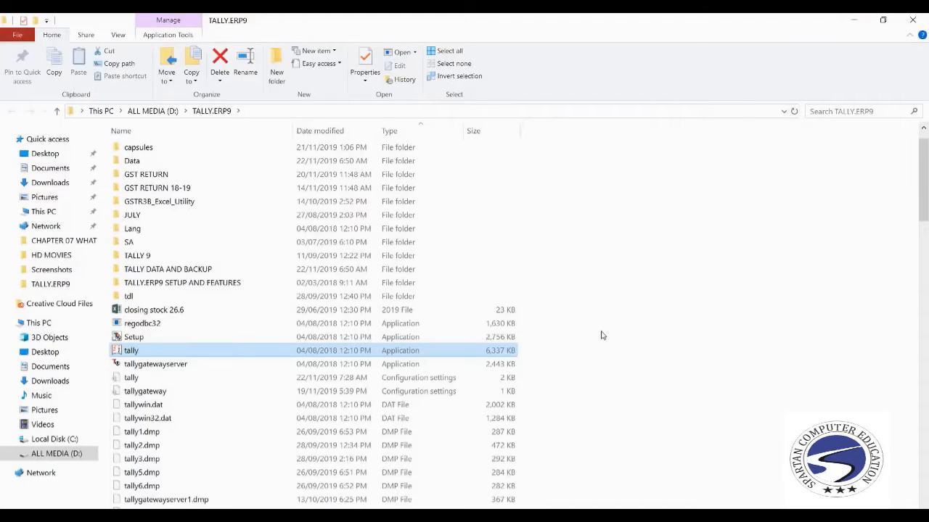
Open the tally configuration file in a maximized Notepad window.
left_click(174, 378)
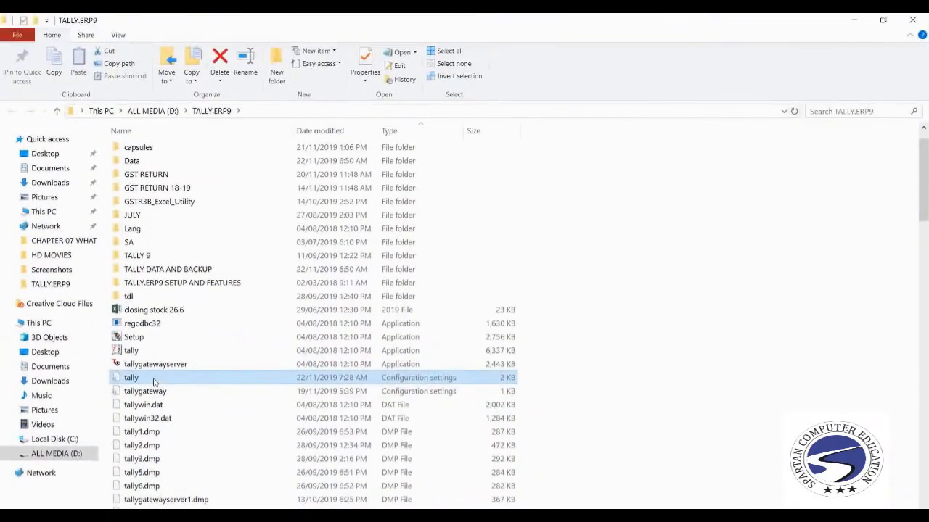
double_click(154, 378)
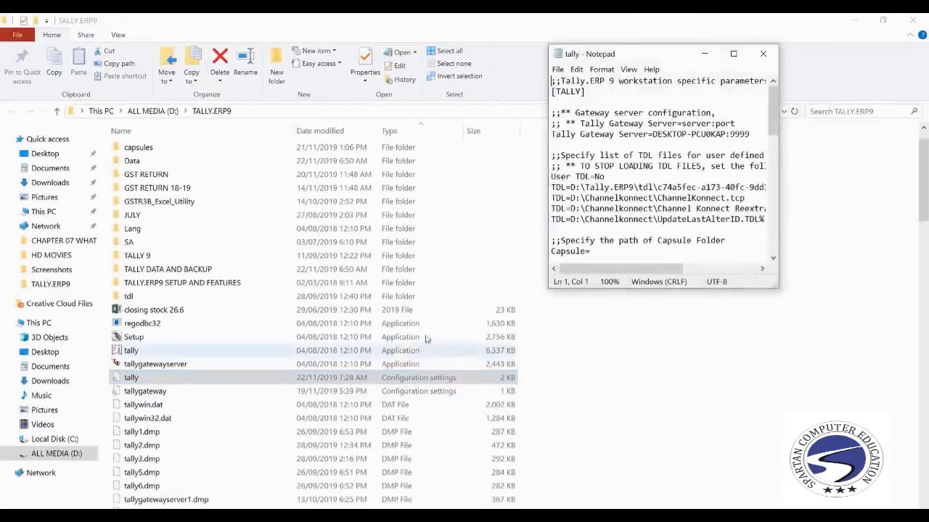
left_click(734, 61)
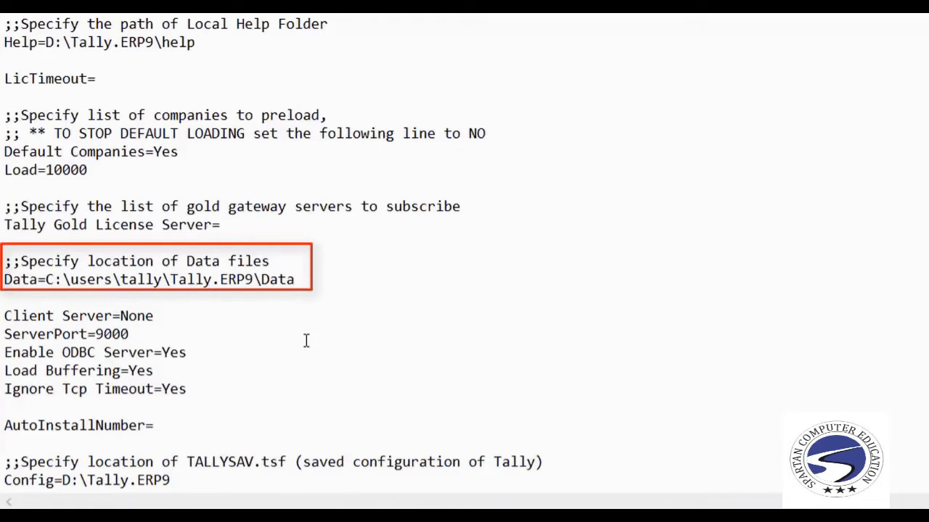
Change the Data path from C:\users\tally\Tally.ERP9\Data to D:\Tally.ERP9\Data.
left_click(55, 280)
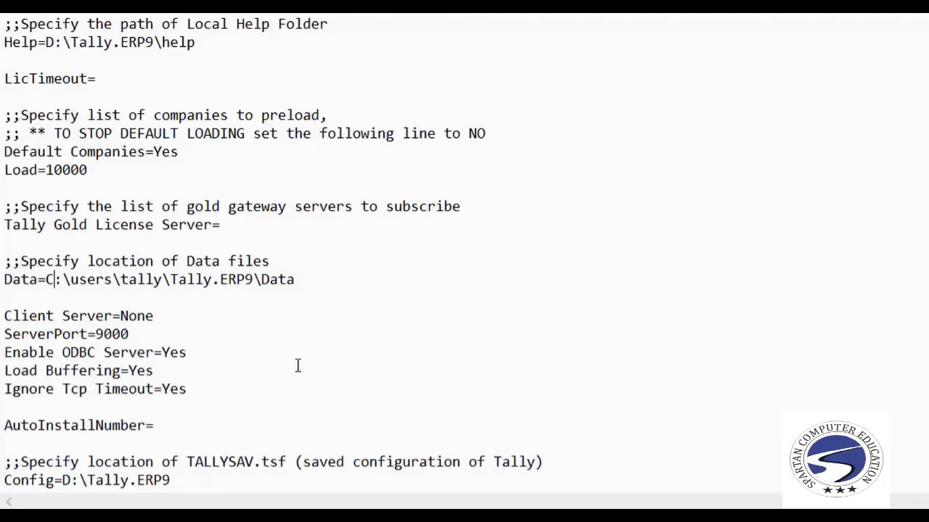
key("BackSpace")
type("D")
left_click_drag(161, 283, 62, 280)
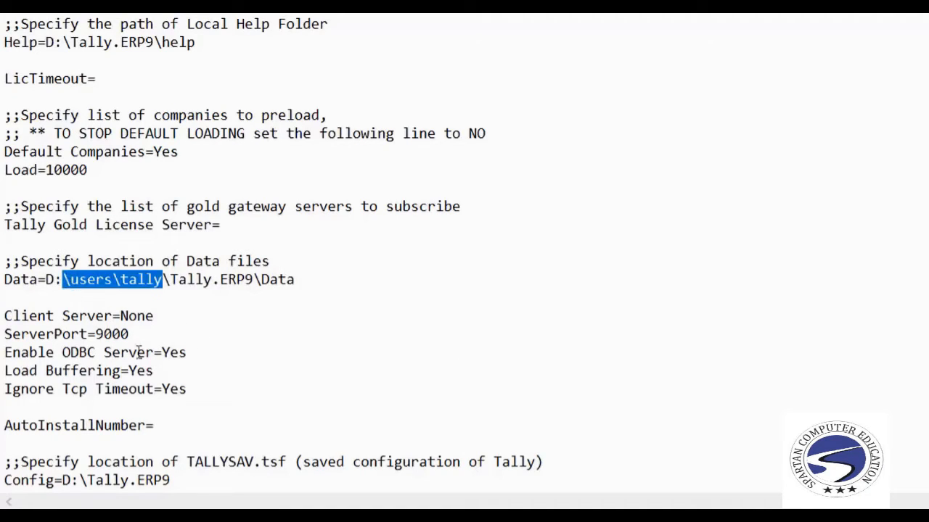
key("BackSpace")
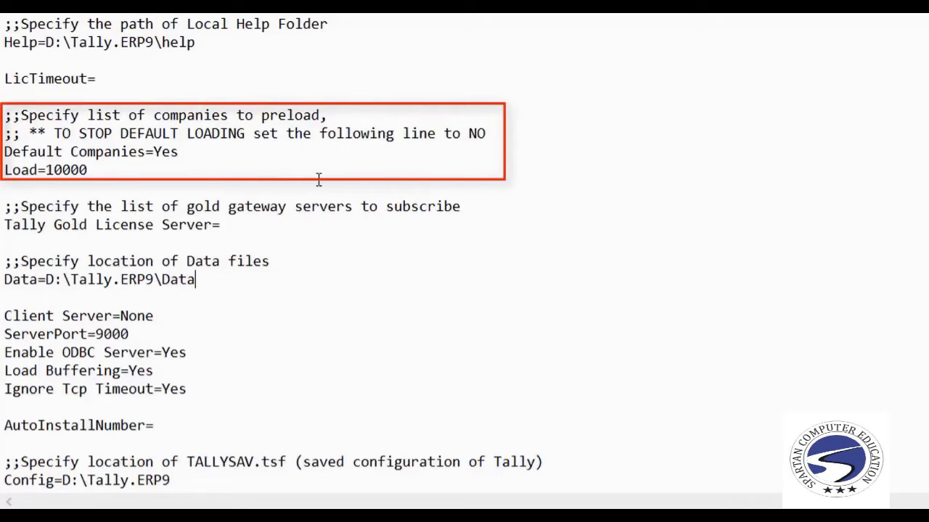
Change Default Companies from Yes to no and save the configuration file.
left_click(196, 150)
key("BackSpace")
key("BackSpace")
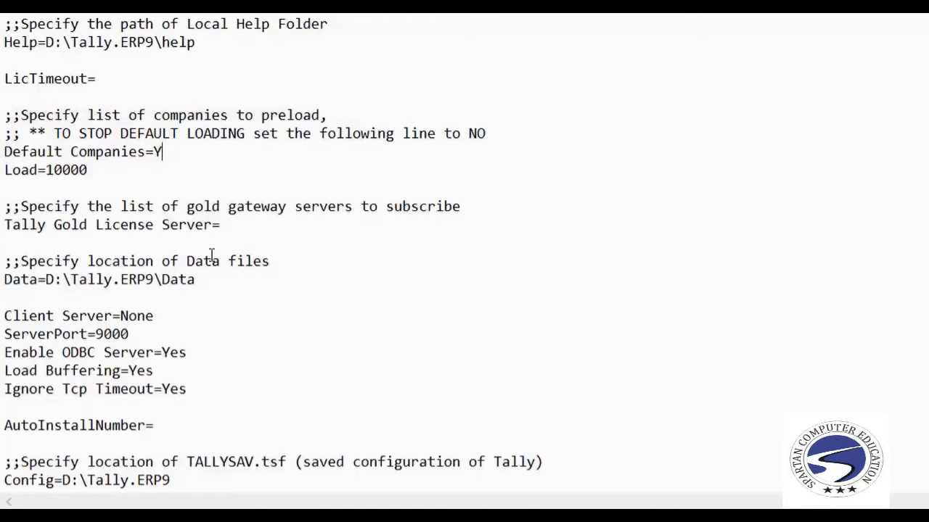
key("BackSpace")
type("n")
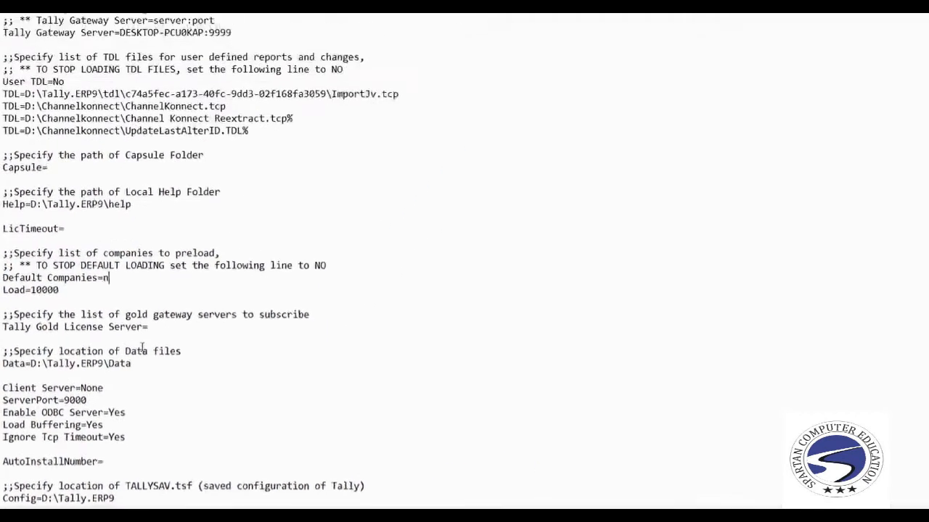
type("o")
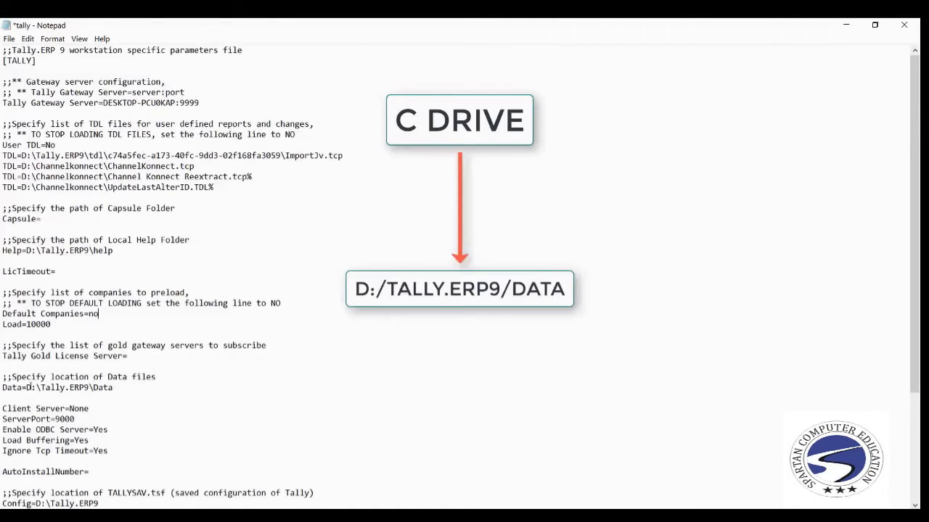
left_click(41, 388)
left_click(165, 387)
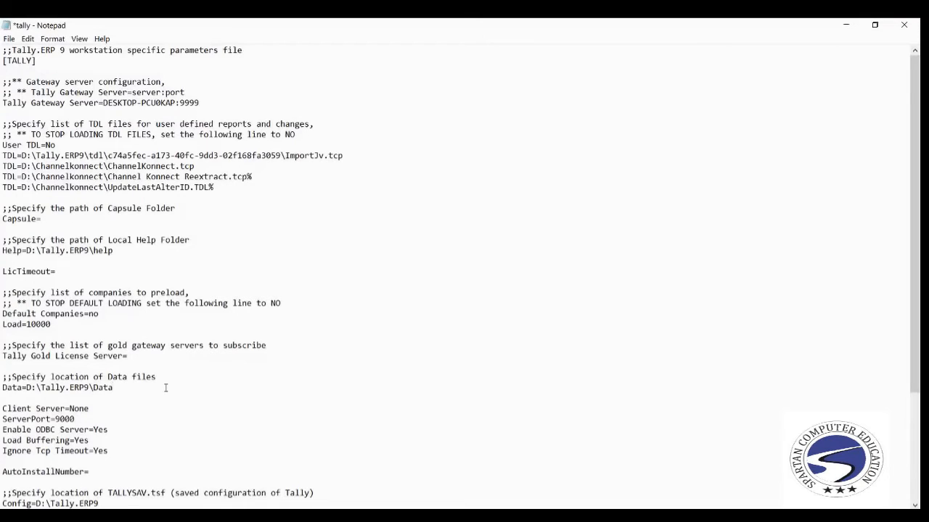
key("ctrl+s")
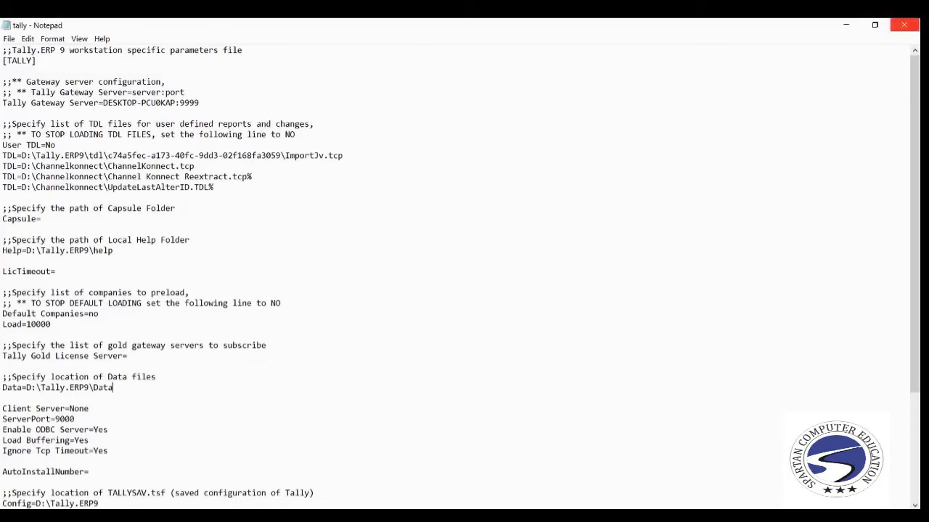
Close Notepad and File Explorer, then start Create Company in the relaunched Tally.
left_click(903, 25)
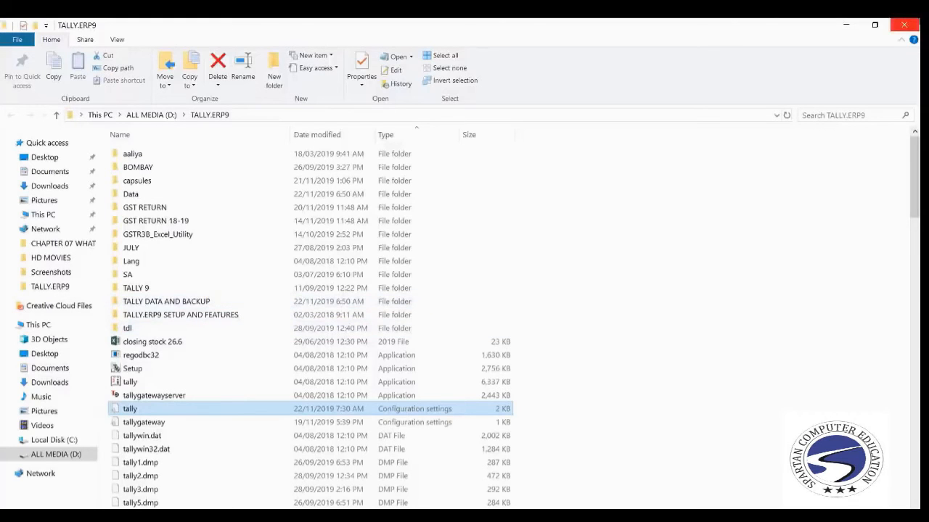
left_click(903, 24)
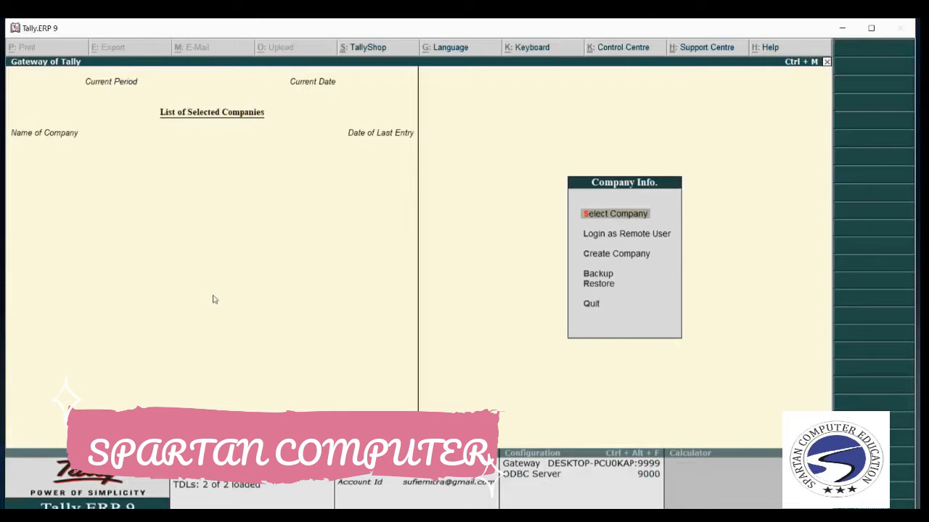
key("Down")
key("Down")
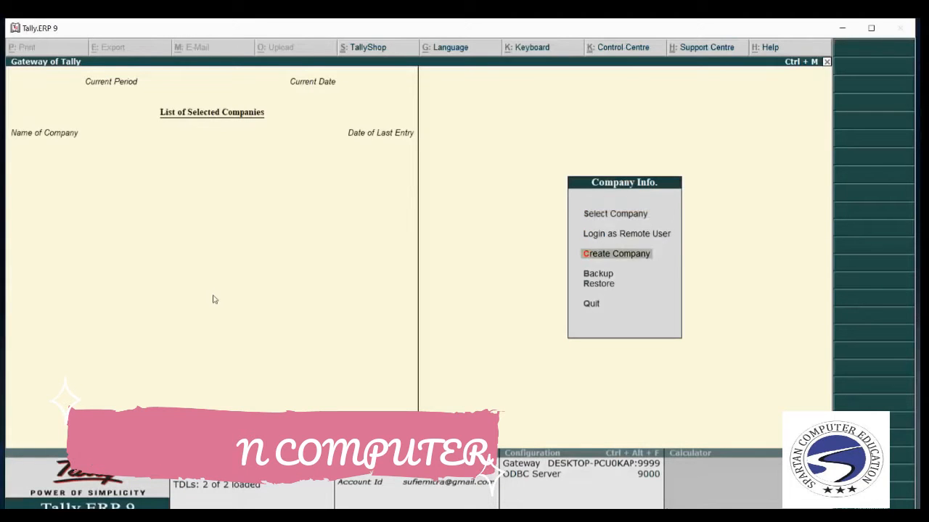
key("Return")
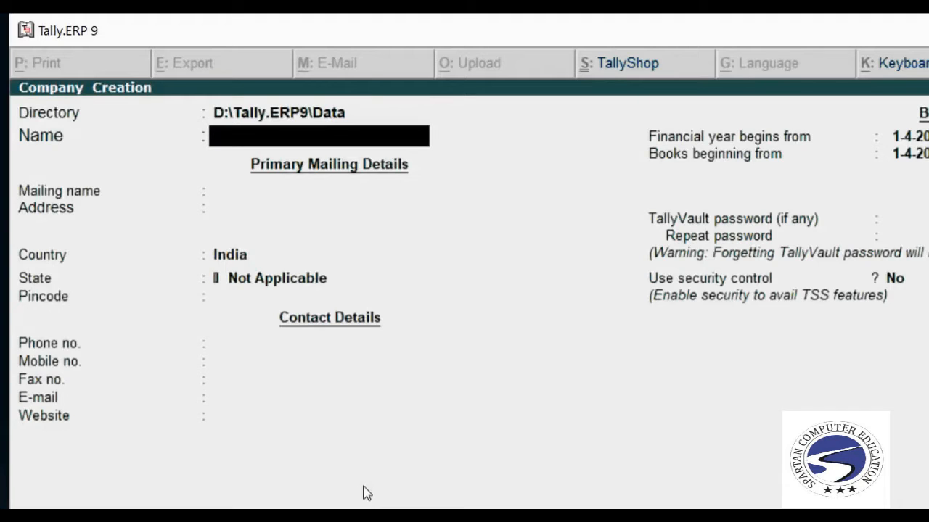
Name the company 'XYZ Samsung Shorwoom' and keep it as the mailing name.
type("XYZ Sam")
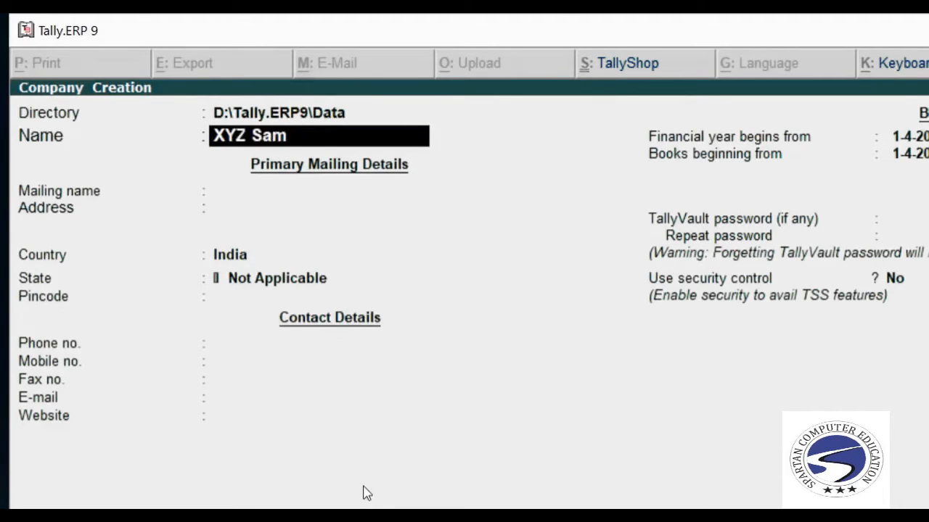
type("sung Shorwoom")
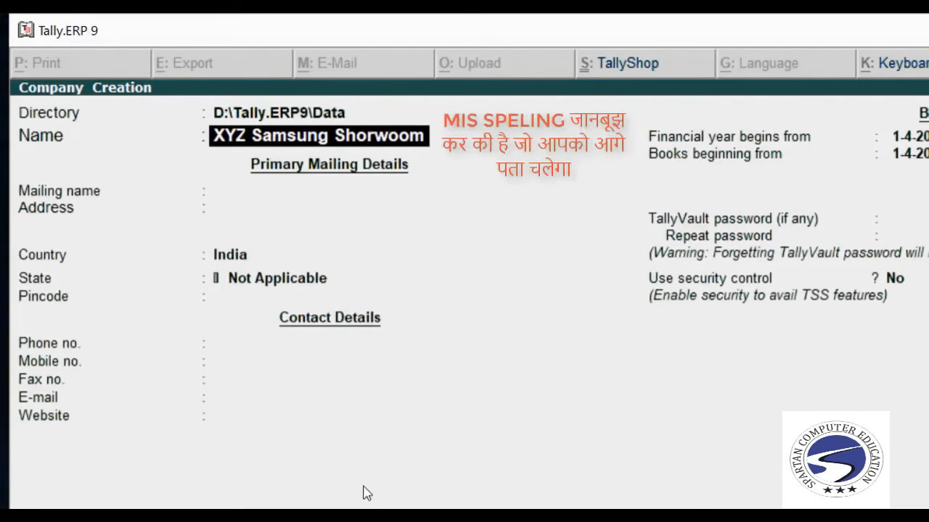
key("Return")
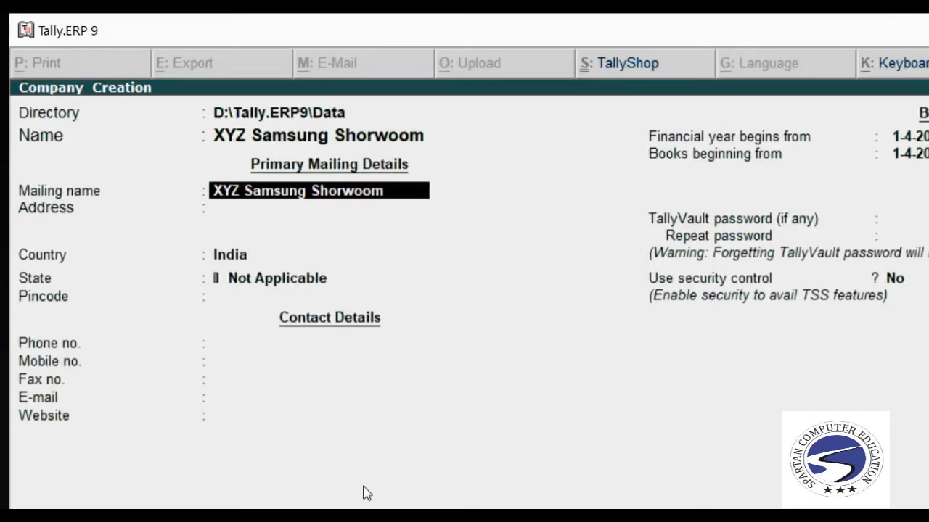
key("Return")
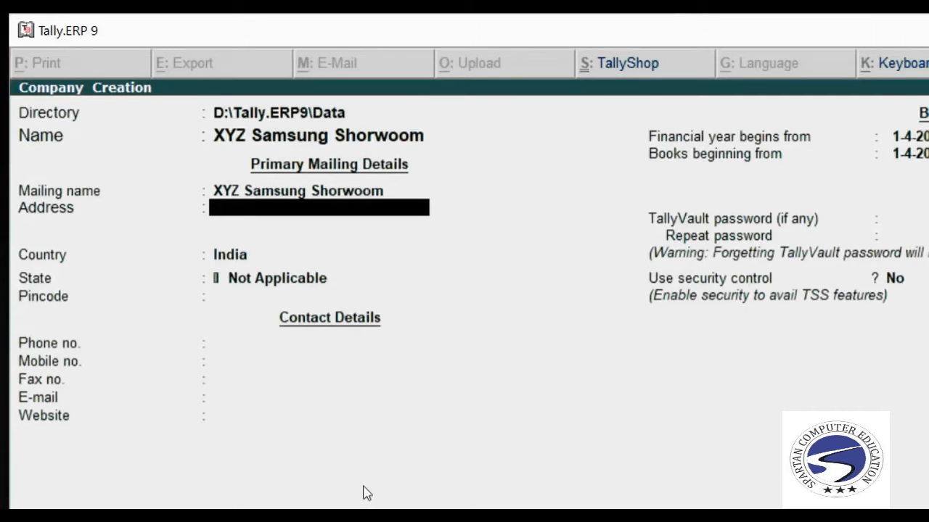
Enter the street and city lines of the address, leaving India as the country.
type("123 Street")
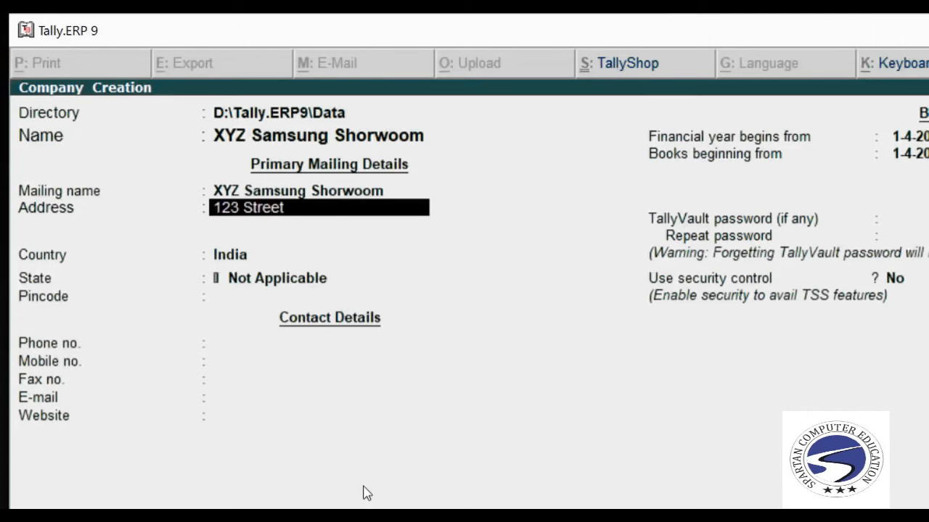
type(" No 2")
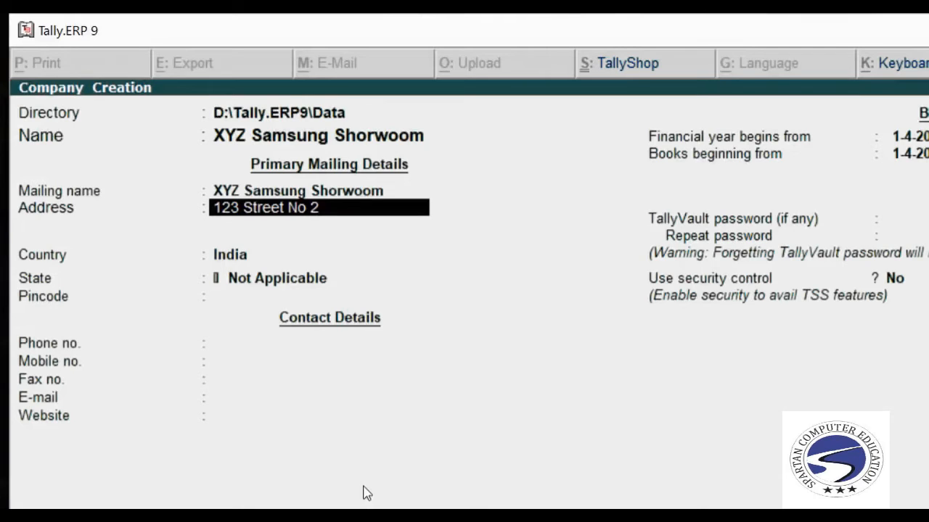
key("Return")
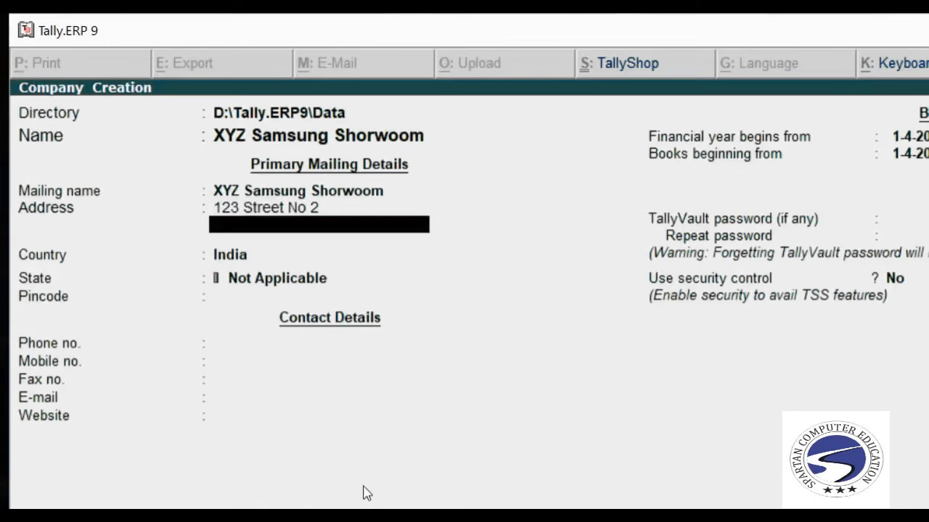
type("Nagaur")
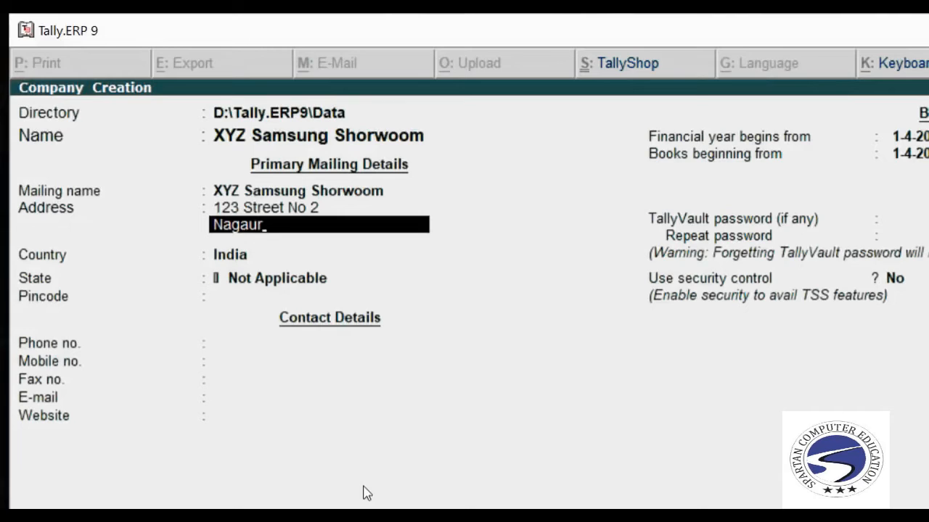
key("Return")
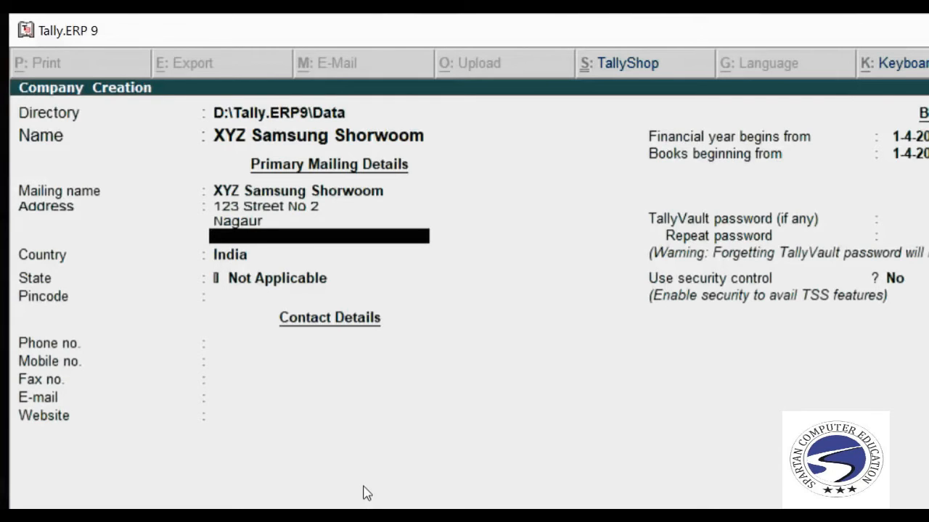
key("Return")
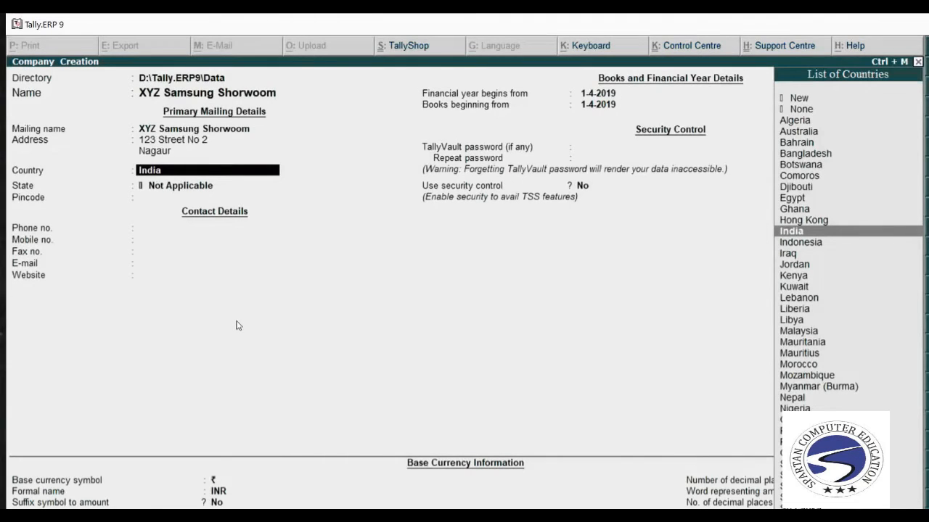
Keep India as the country and pick Rajasthan as the state.
key("Return")
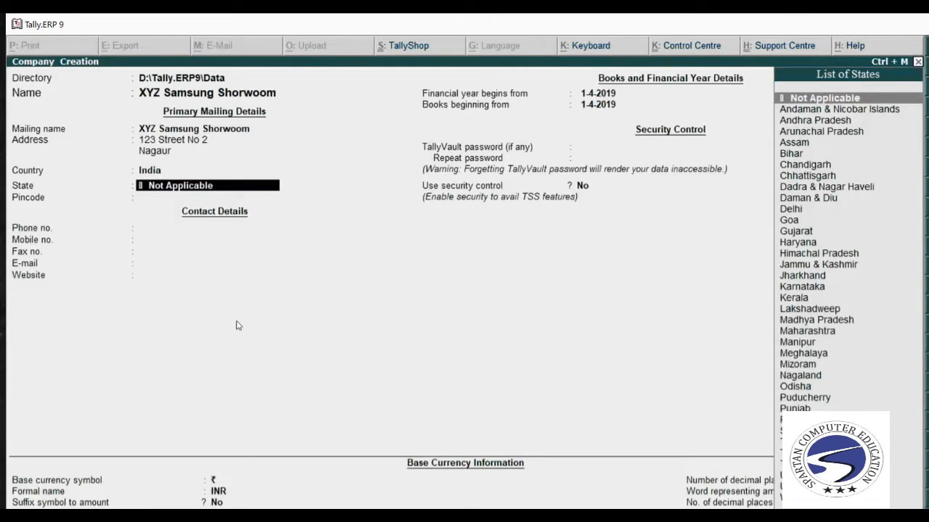
type("Ra")
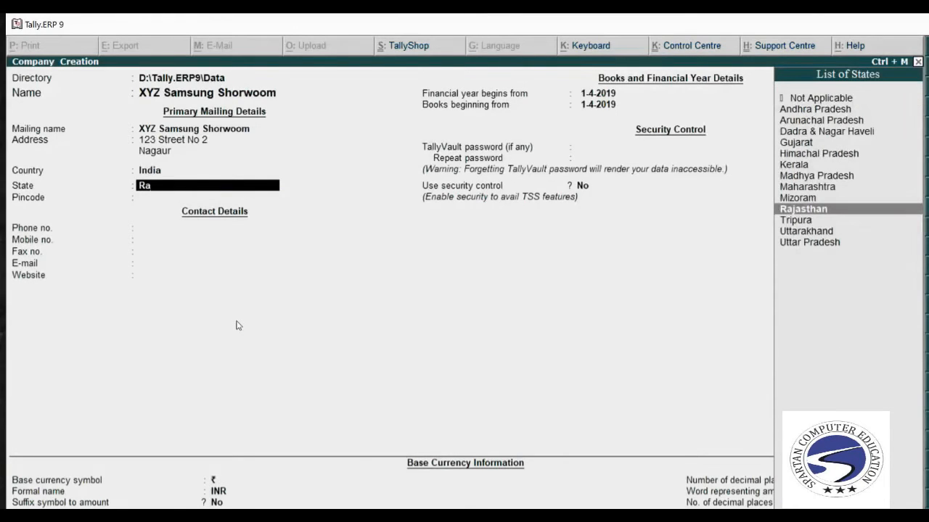
type("ja")
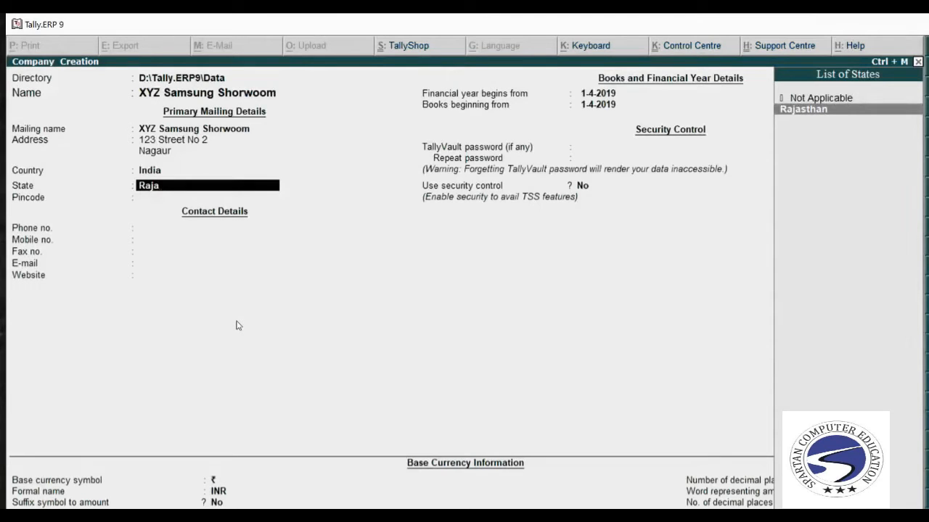
key("BackSpace")
key("BackSpace")
key("BackSpace")
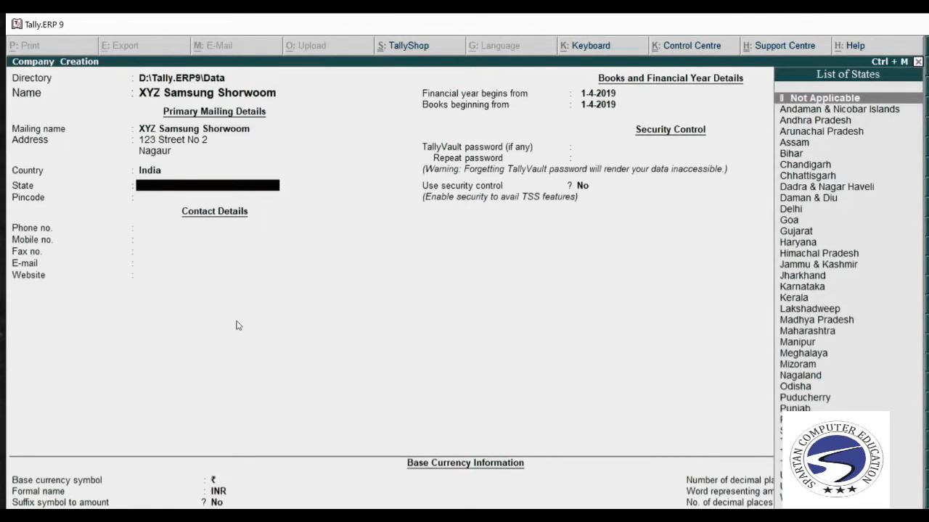
type("r")
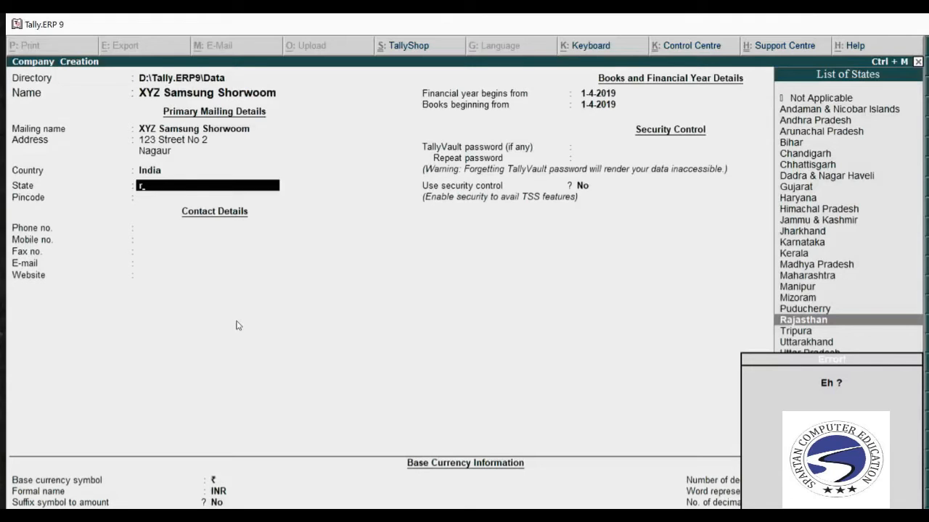
type("aja")
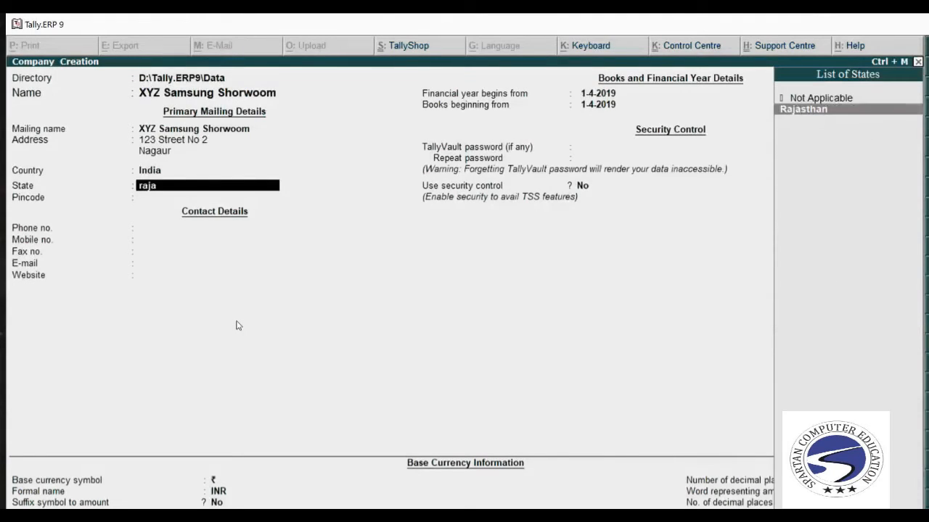
key("Return")
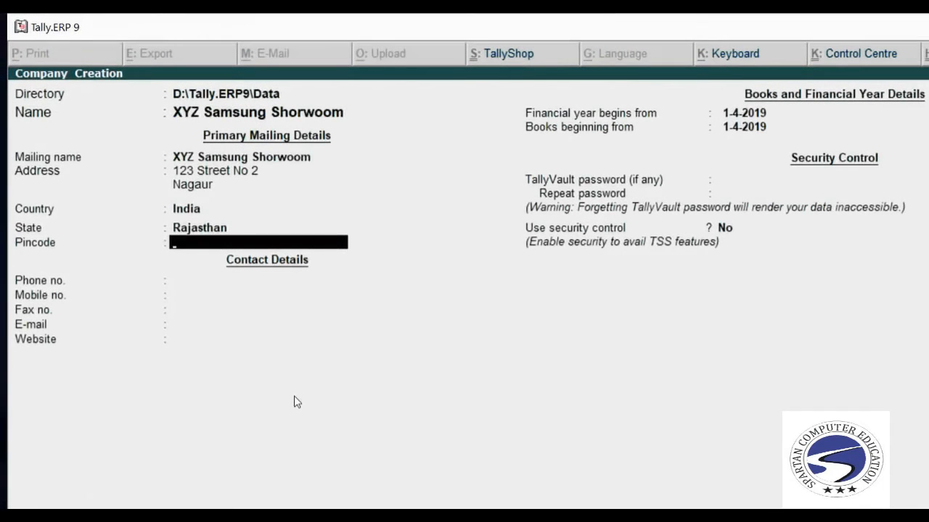
Enter the company's pincode, phone number and mobile number.
type("341001")
key("Return")
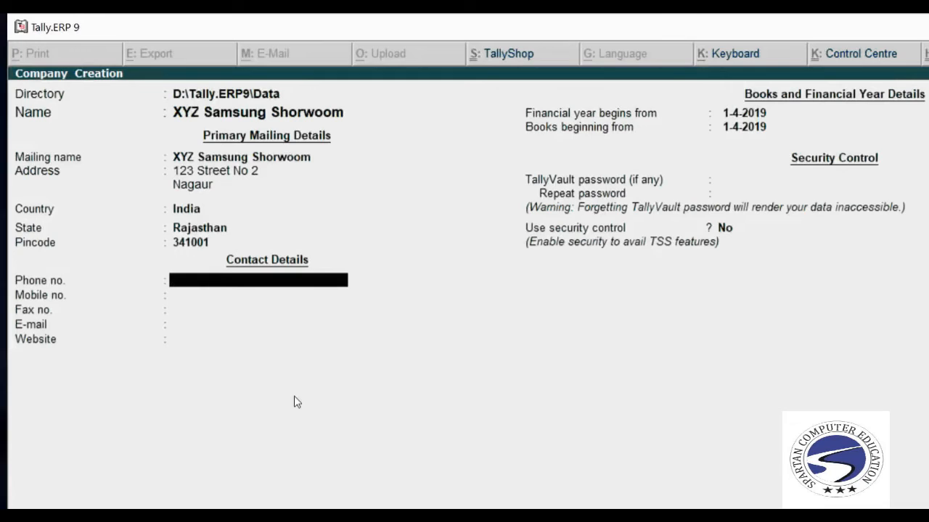
type("12345")
key("Return")
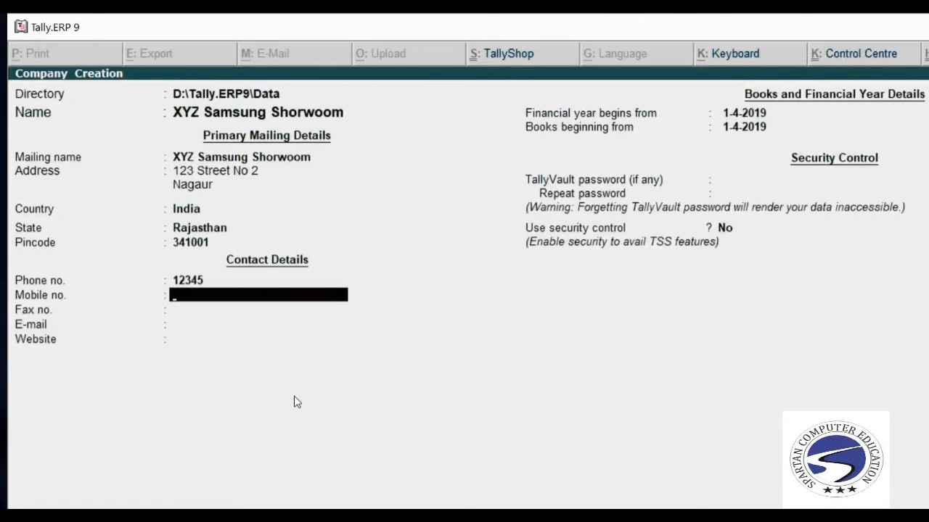
type("1234567890")
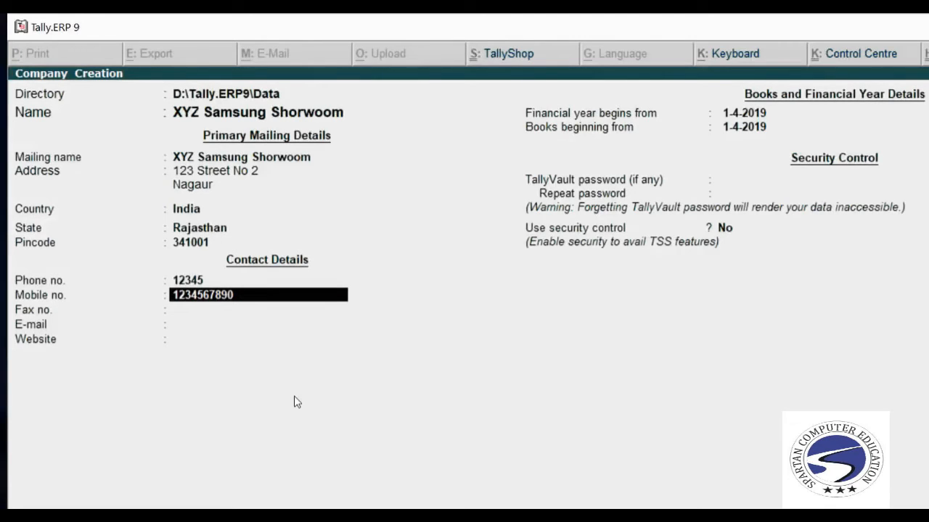
key("Return")
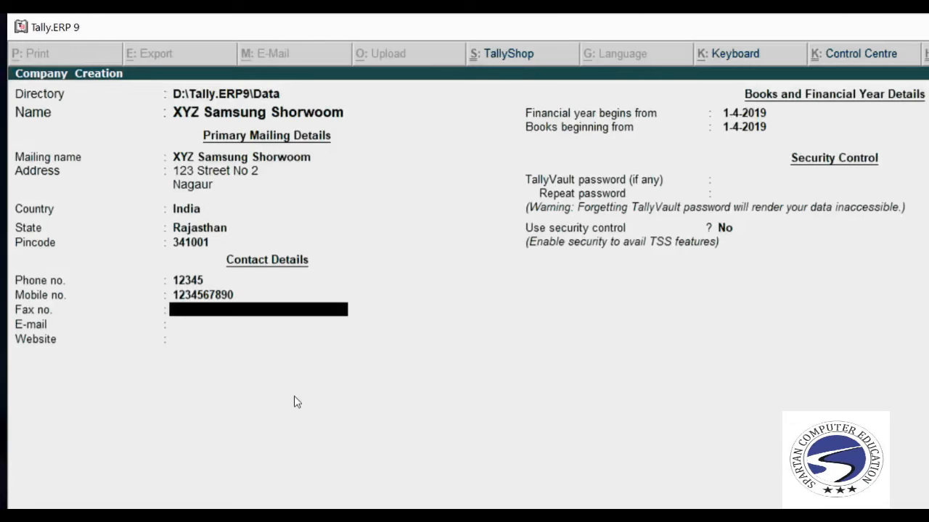
key("Return")
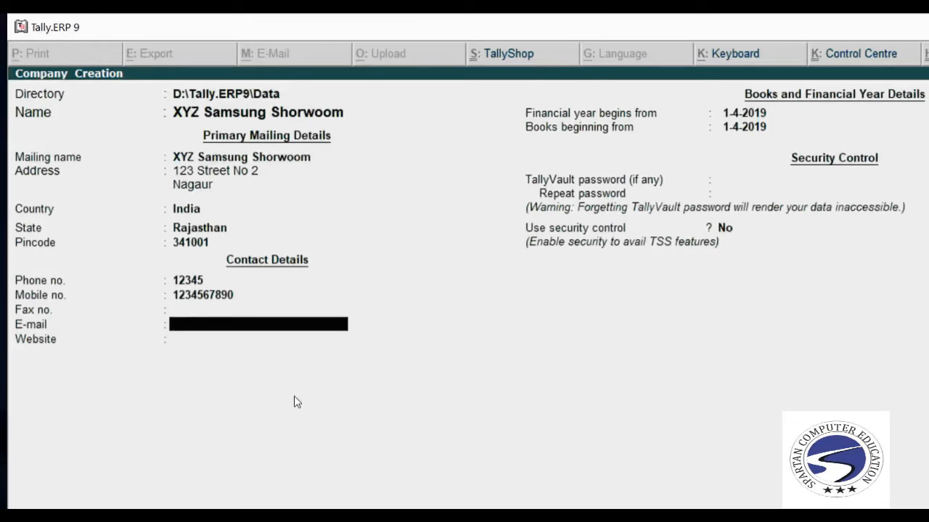
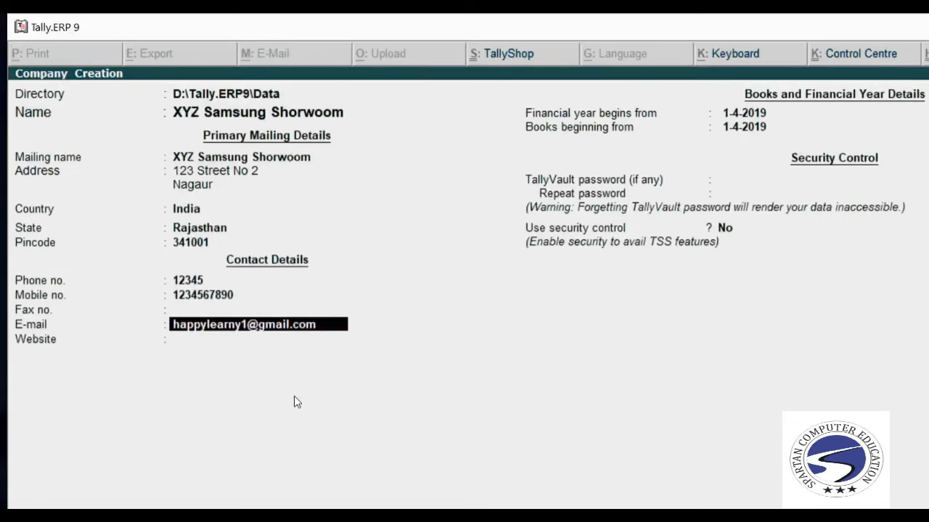
key("Return")
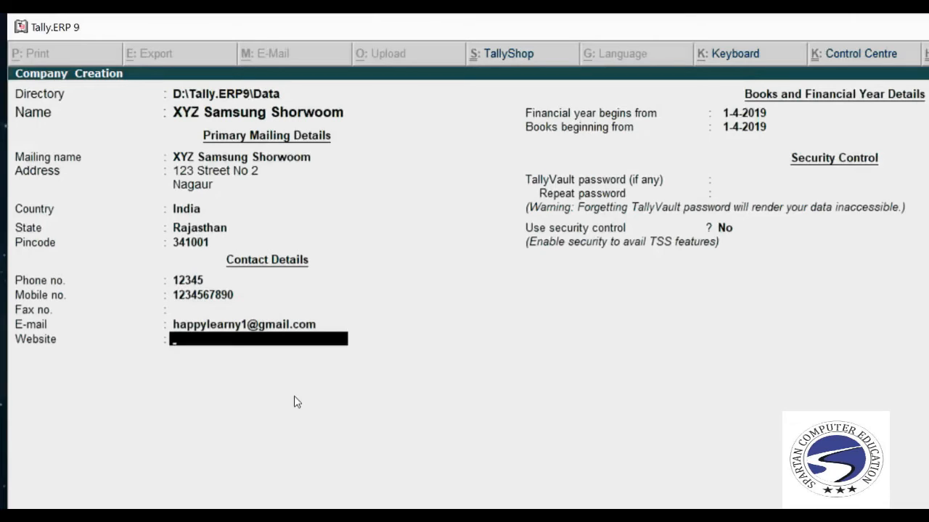
type("www.tally")
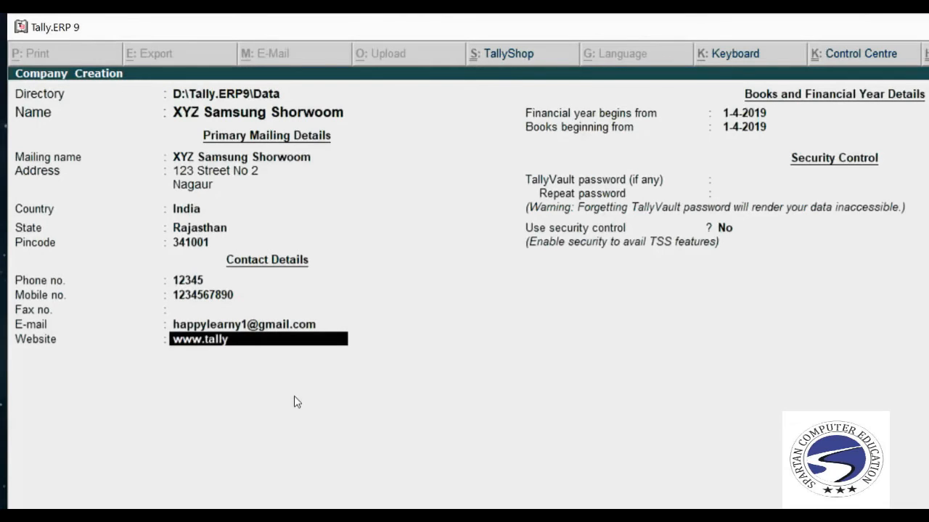
type("class.com")
Set financial year and books beginning dates to 1-4-2019, correcting a mistaken 1-6-2019.
key("Return")
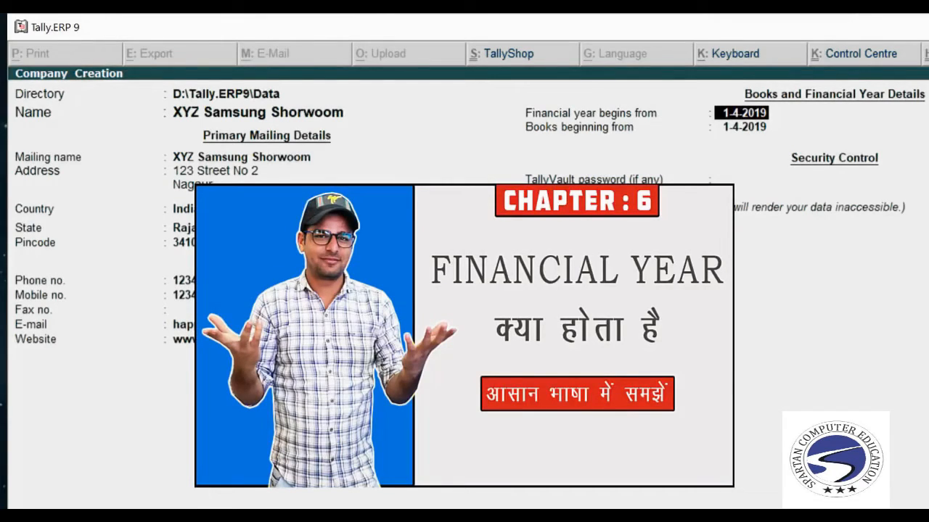
type("1.4.2019")
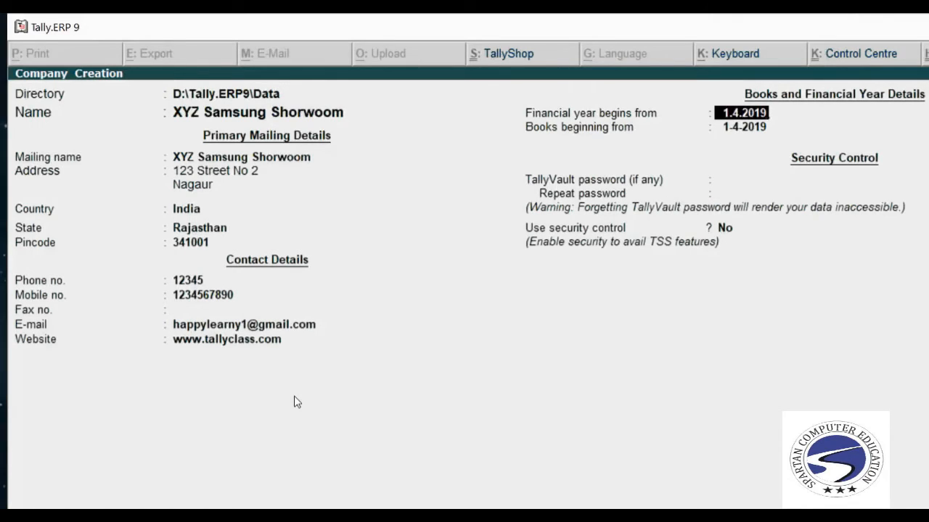
key("Return")
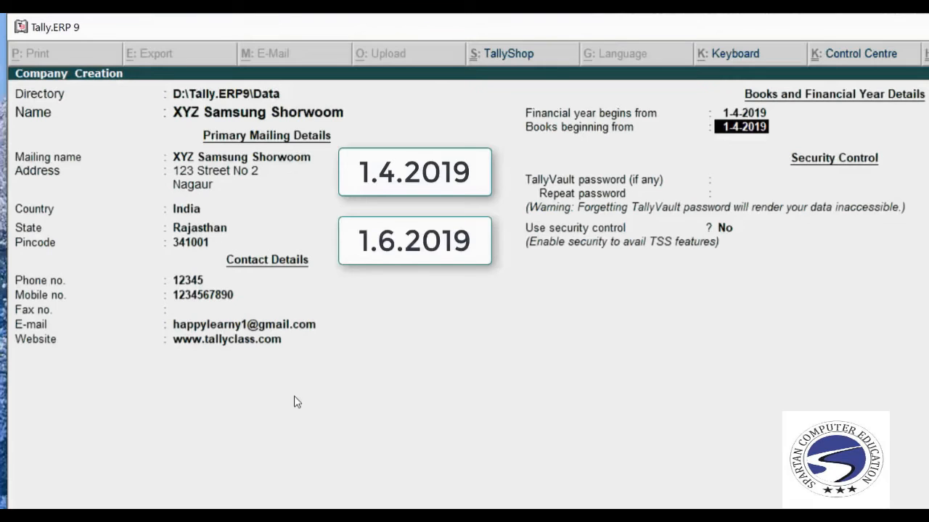
type("1")
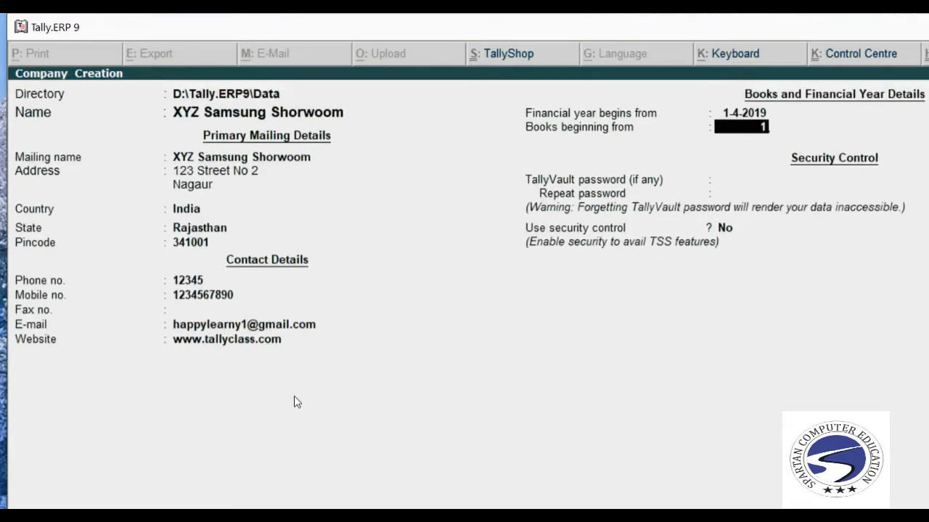
type(".6.2019")
key("Return")
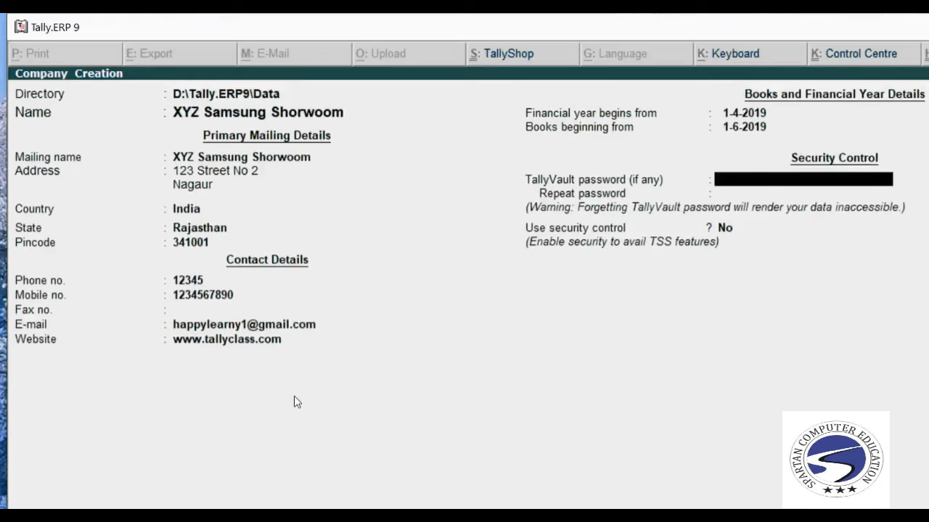
key("BackSpace")
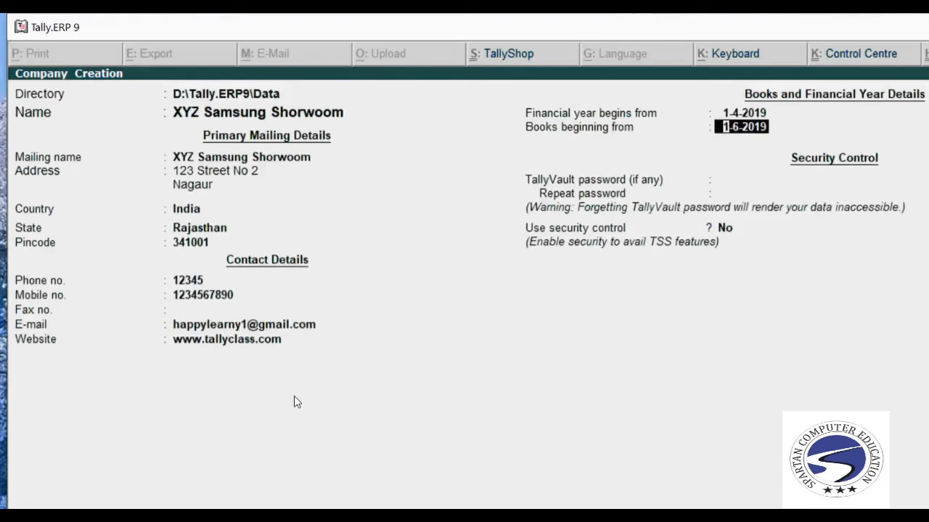
type("1.4.2019")
key("Return")
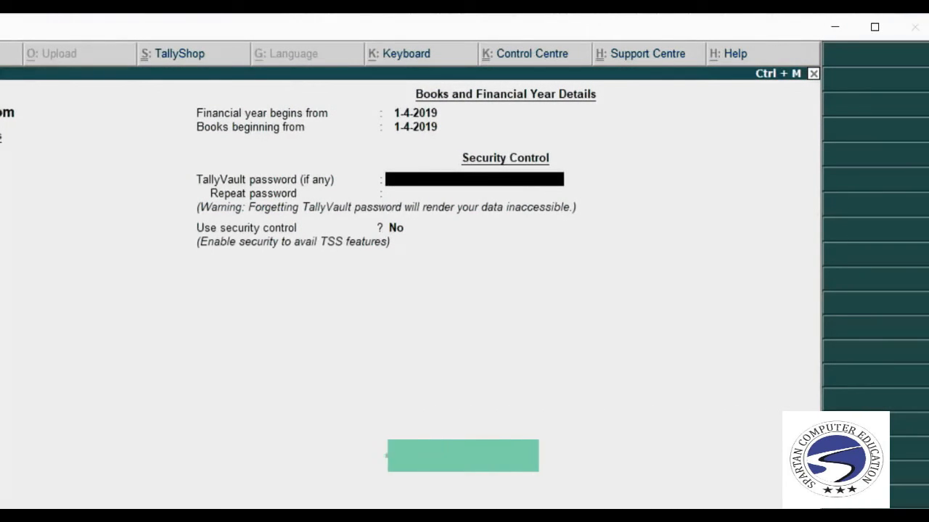
type("****")
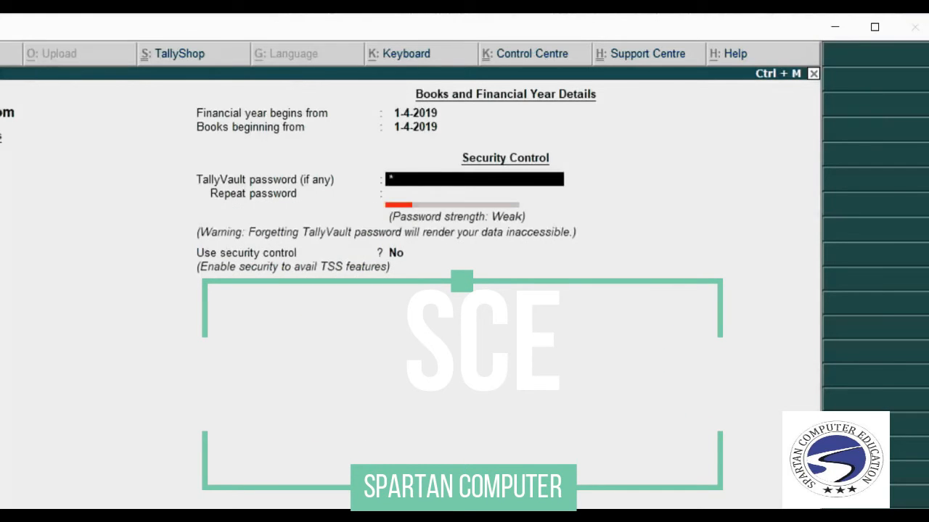
key("Return")
type("****")
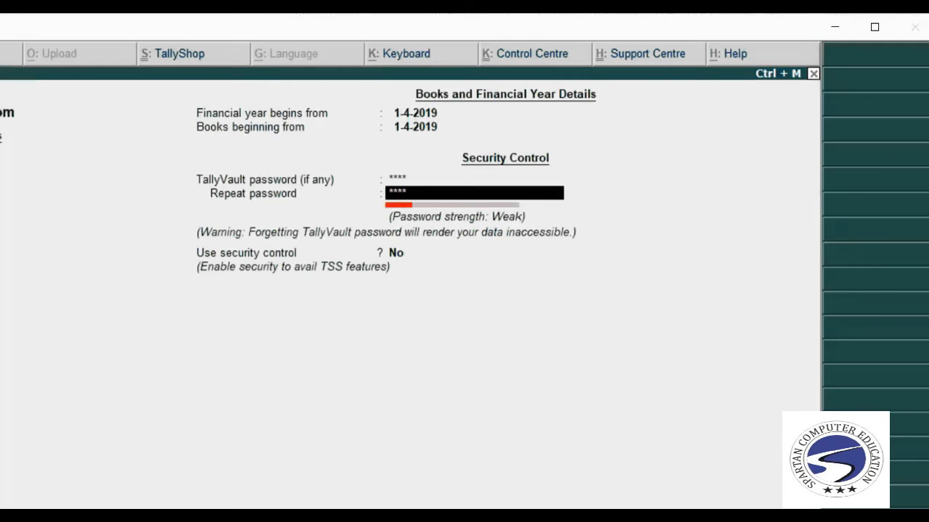
key("BackSpace")
key("BackSpace")
key("BackSpace")
key("BackSpace")
type("*")
key("BackSpace")
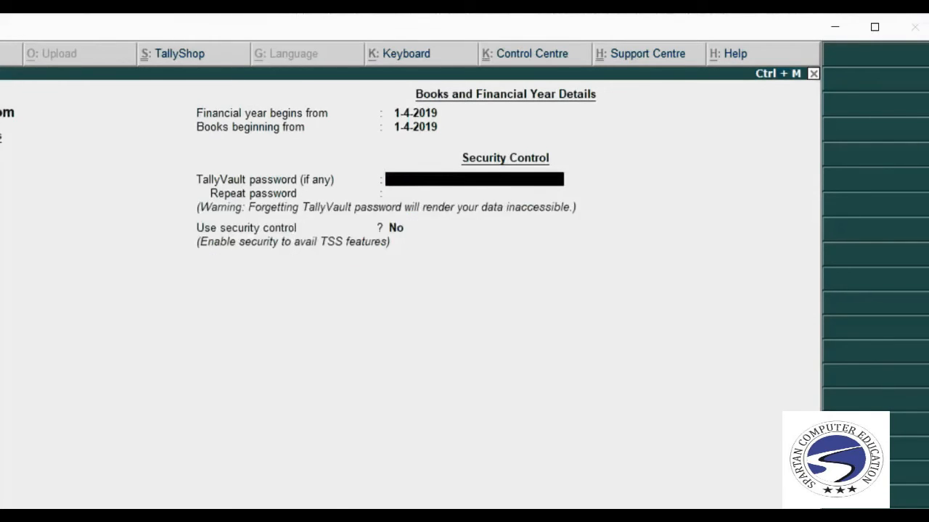
key("Return")
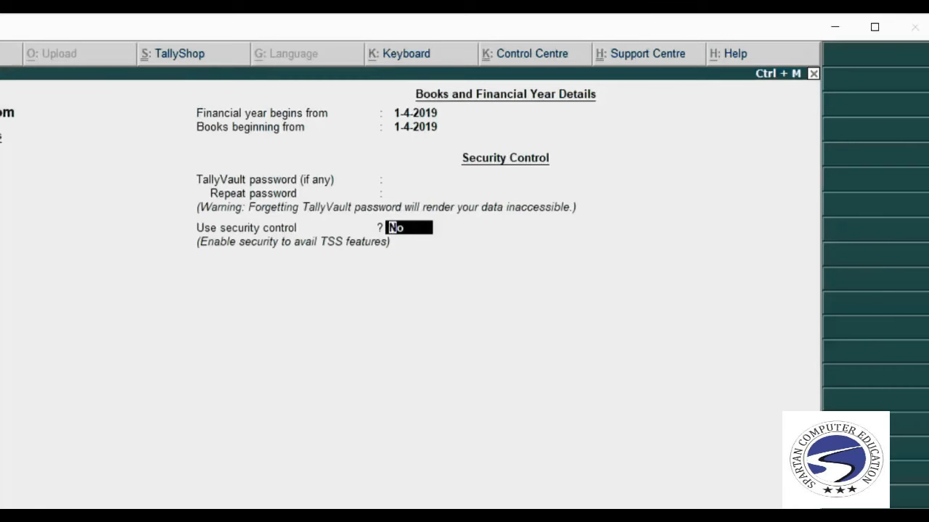
Enable security control with an administrator name and password, then move back to that setting.
key("y")
key("Return")
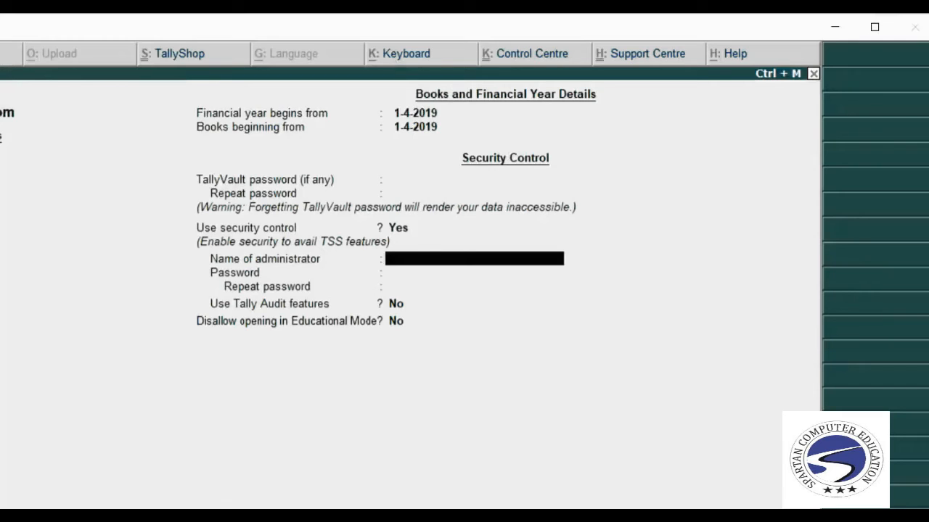
type("afzal")
key("Return")
type("***")
key("Return")
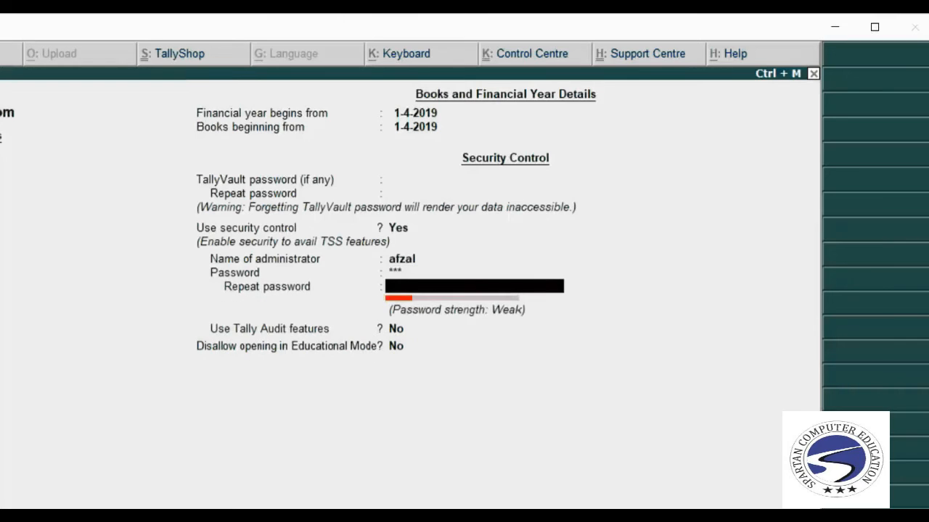
type("***")
key("Return")
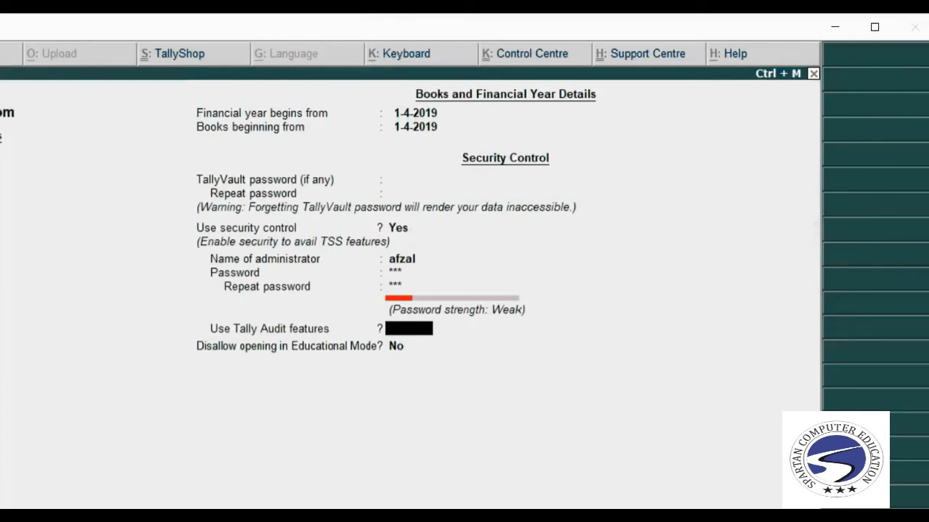
key("Up")
key("Up")
key("Up")
key("Up")
Keep Use security control at No, revealing base currency ₹ with formal name INR.
type("n")
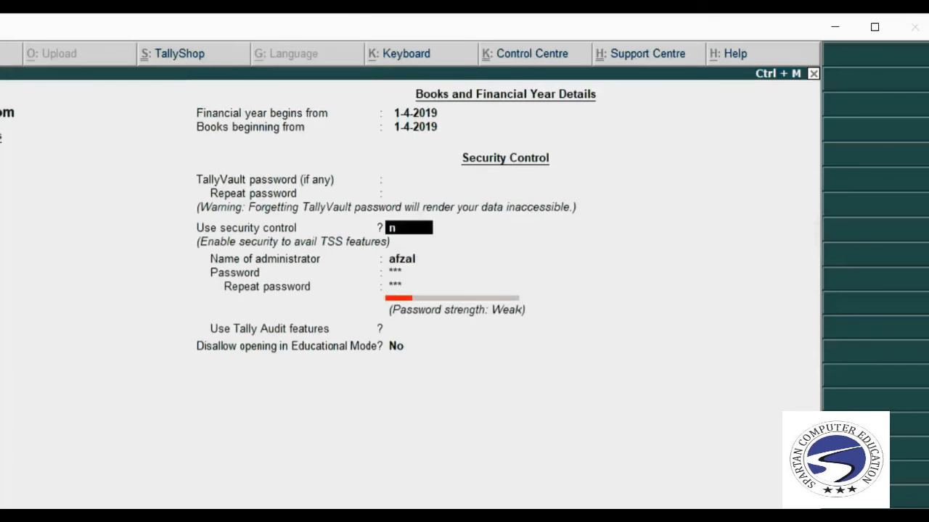
key("Return")
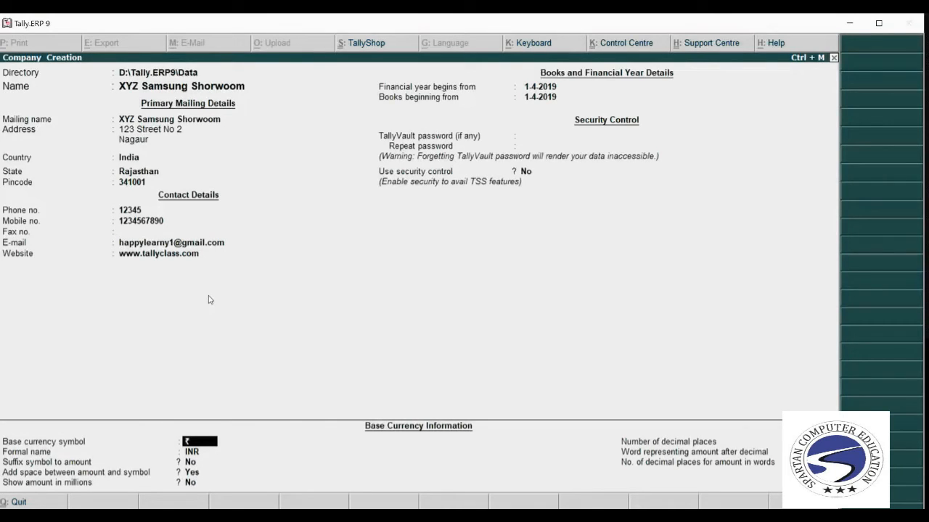
key("BackSpace")
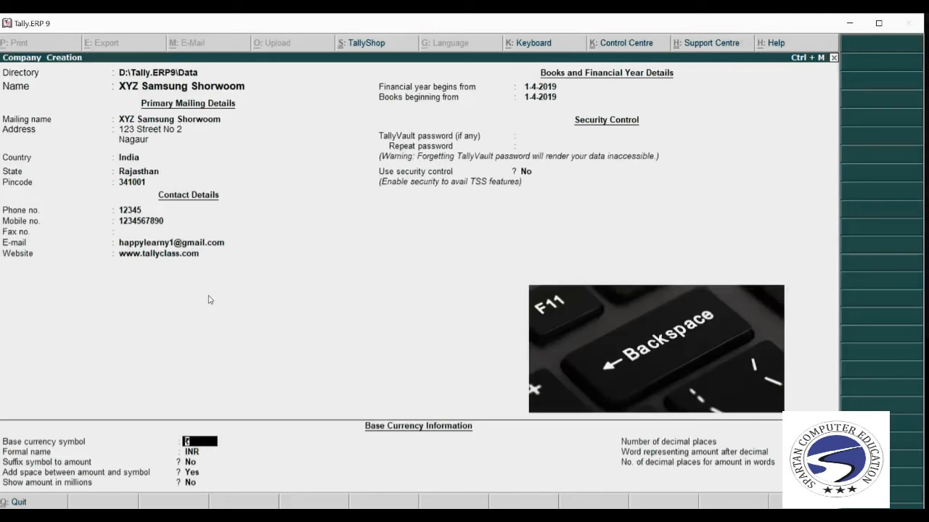
key("BackSpace")
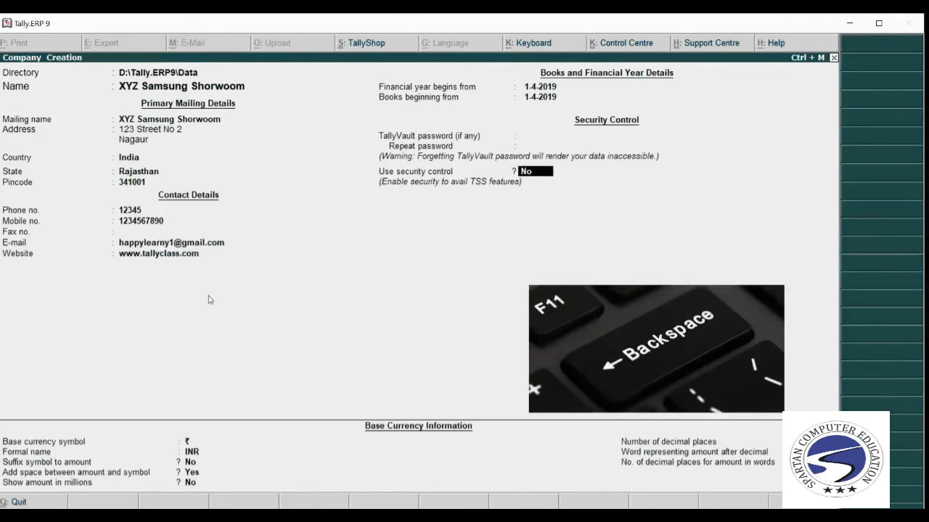
key("BackSpace")
key("BackSpace")
key("BackSpace")
key("BackSpace")
key("BackSpace")
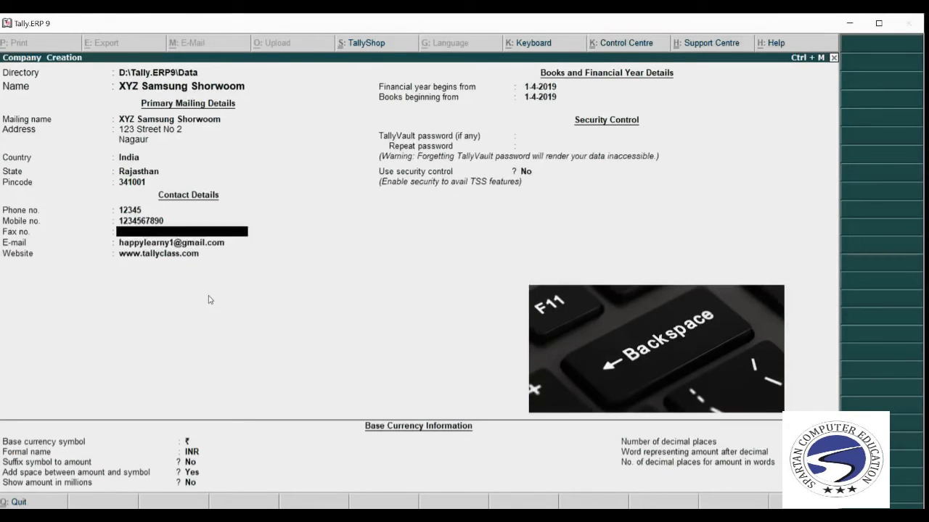
key("BackSpace")
key("BackSpace")
key("BackSpace")
key("BackSpace")
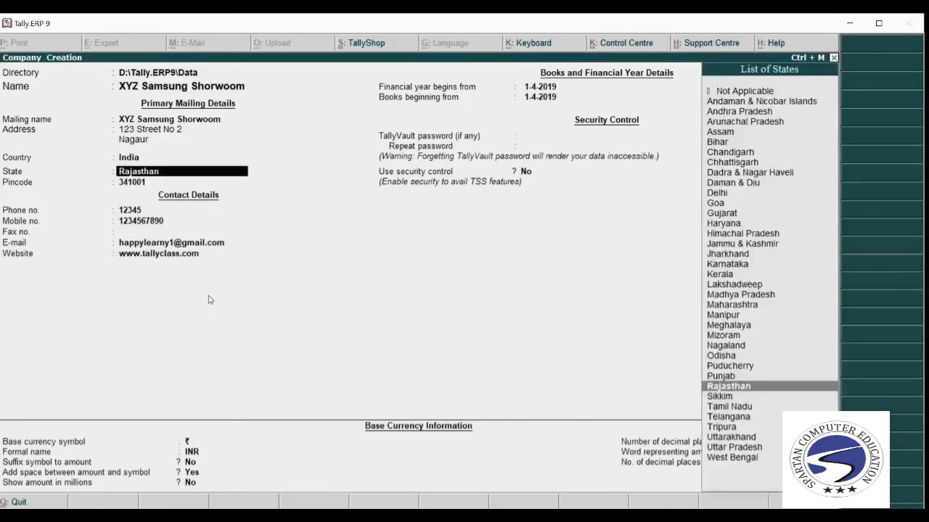
key("BackSpace")
key("BackSpace")
key("BackSpace")
key("BackSpace")
key("BackSpace")
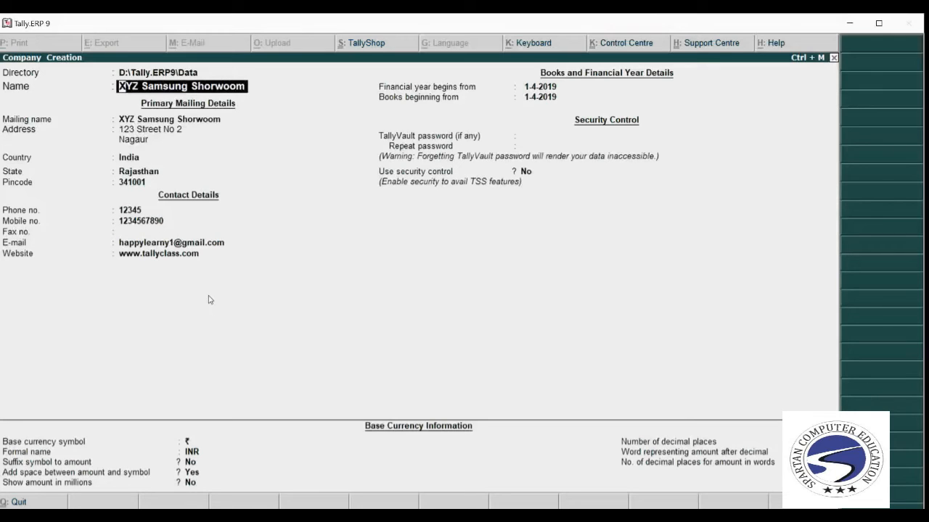
Rename the company to 'XYZ Samsung Showroom' so the mailing name matches.
type("XYZ")
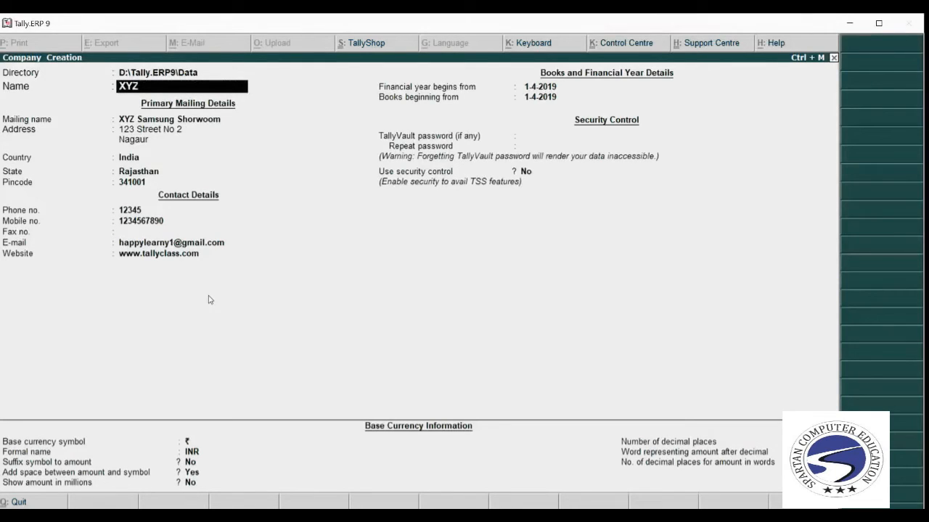
type(" Samsung Showro")
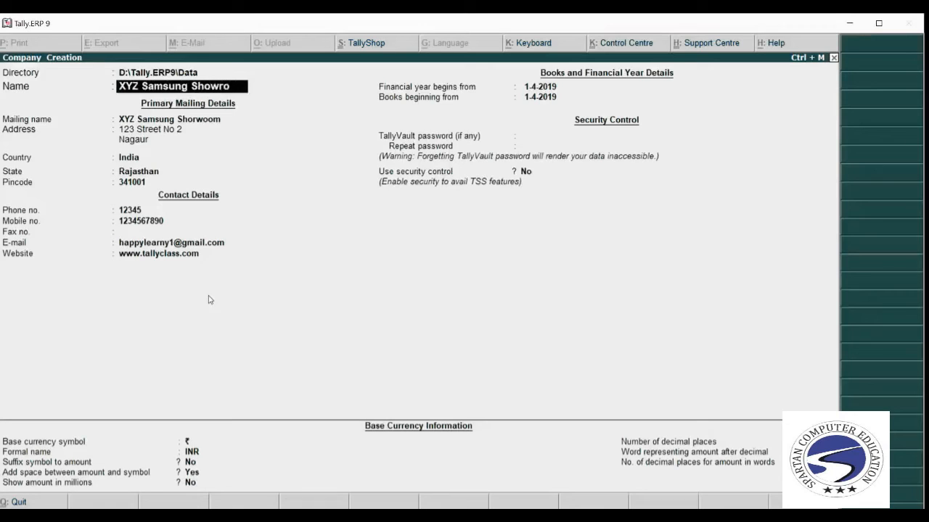
type("om")
key("Return")
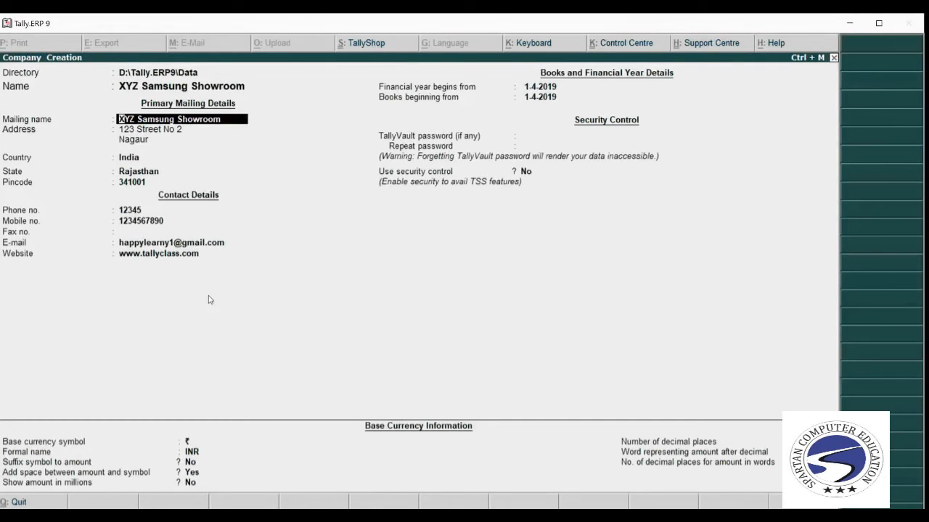
Accept the mailing name, Country India, State Rajasthan, contact fields and security control No.
key("Return")
key("Return")
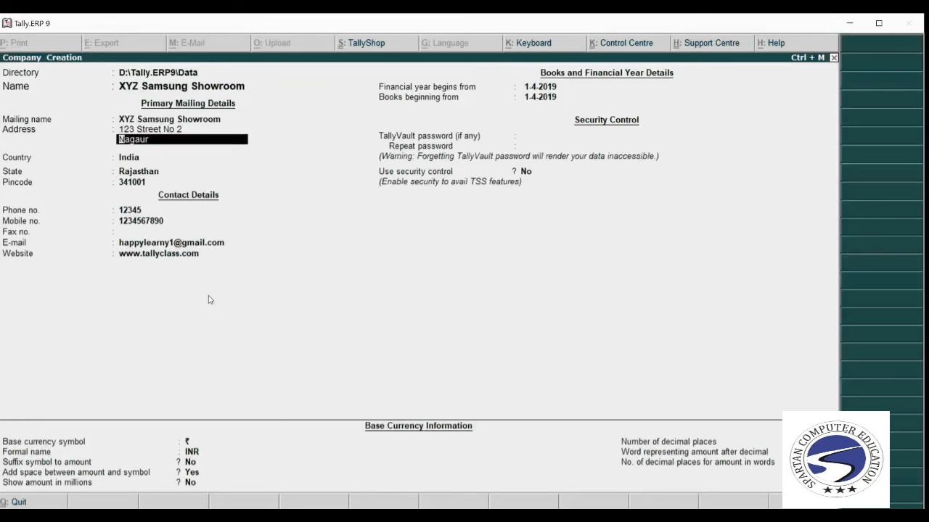
key("Return")
key("Return")
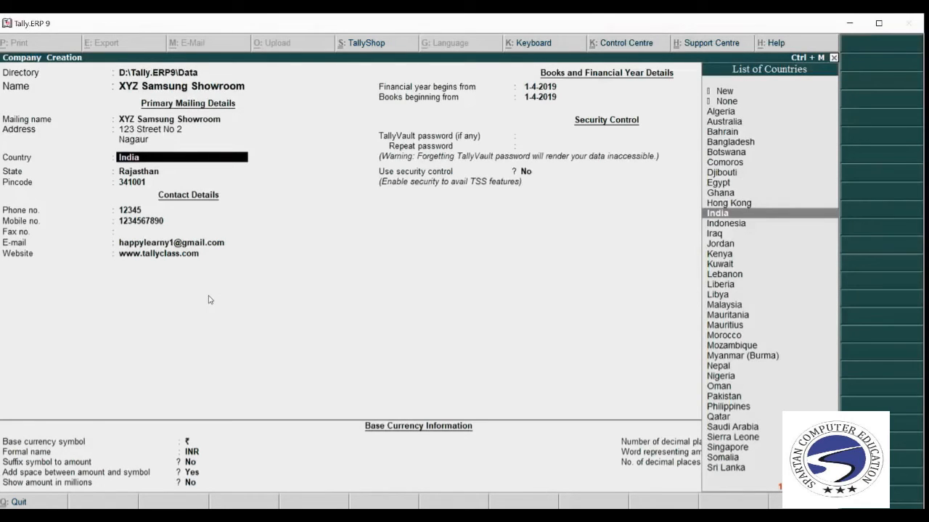
key("Return")
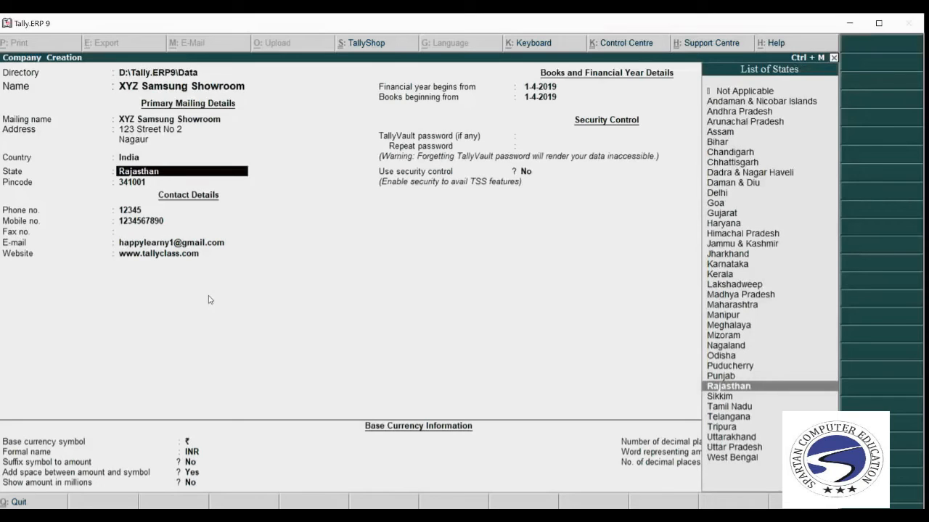
key("Return")
key("Return")
key("Return")
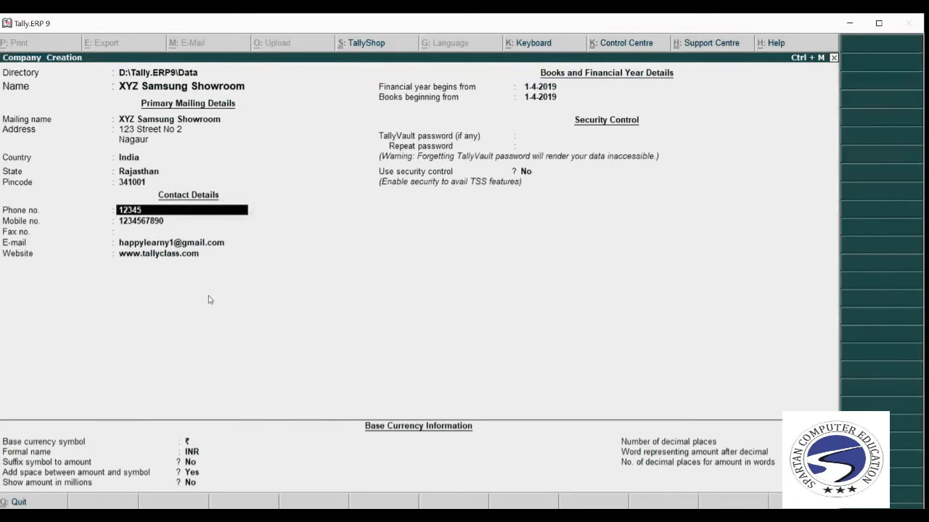
key("Return")
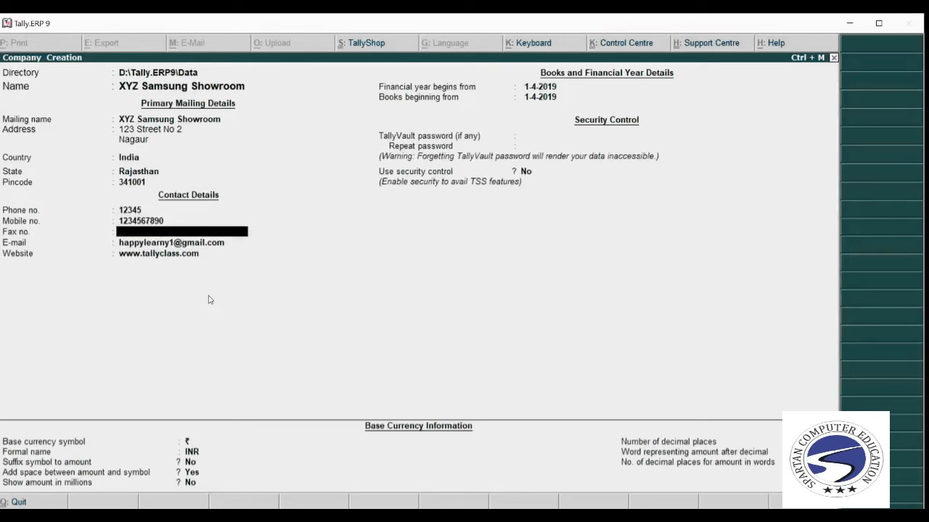
key("Return")
key("Return")
key("Return")
key("Return")
key("Return")
key("Return")
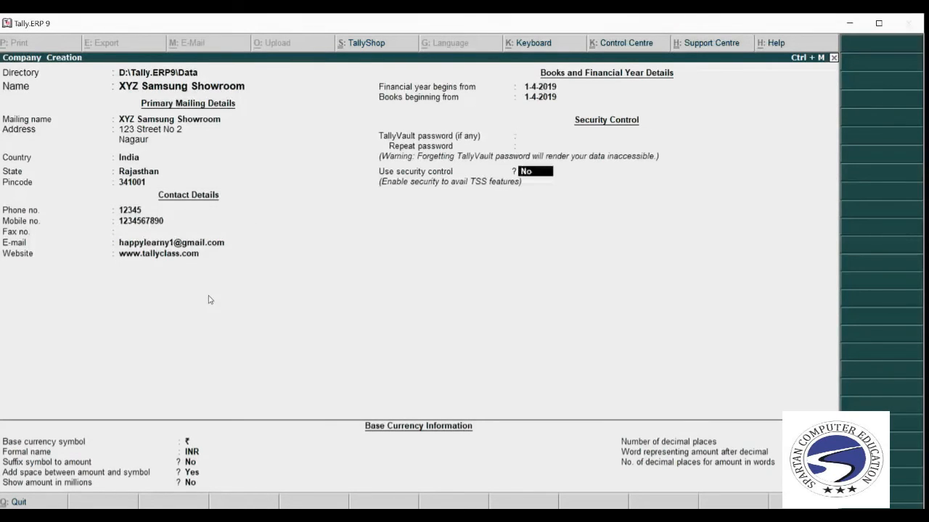
key("Return")
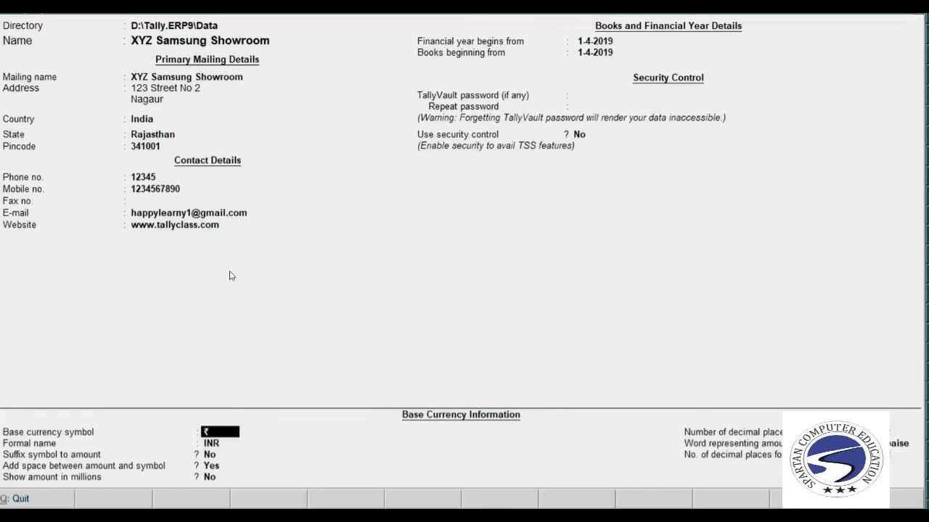
Keep the default ₹ base currency settings and reach the prompt to save the company.
key("Return")
key("Return")
key("Return")
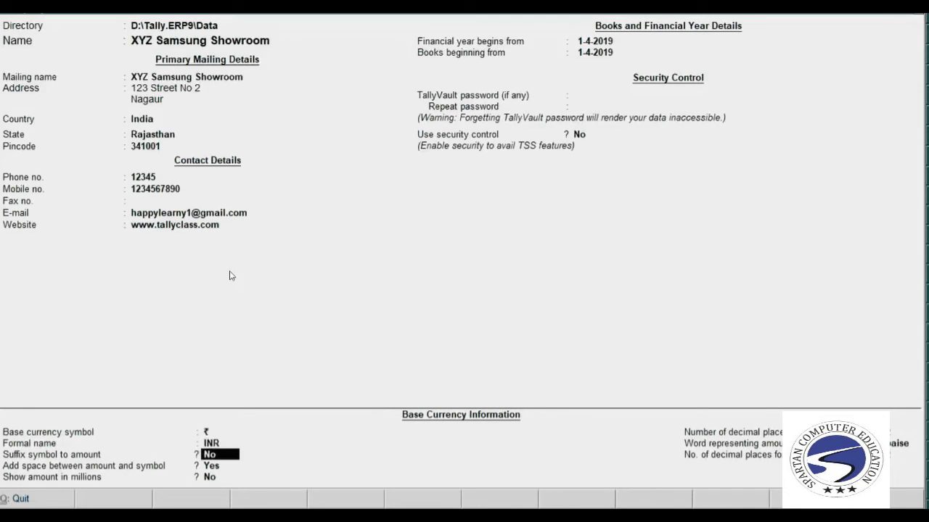
key("Return")
key("Return")
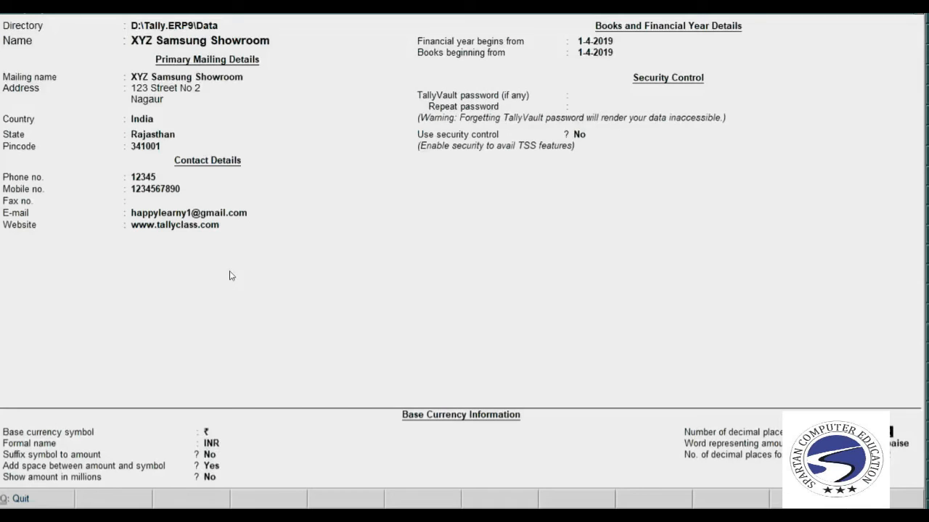
key("Return")
key("Return")
key("Return")
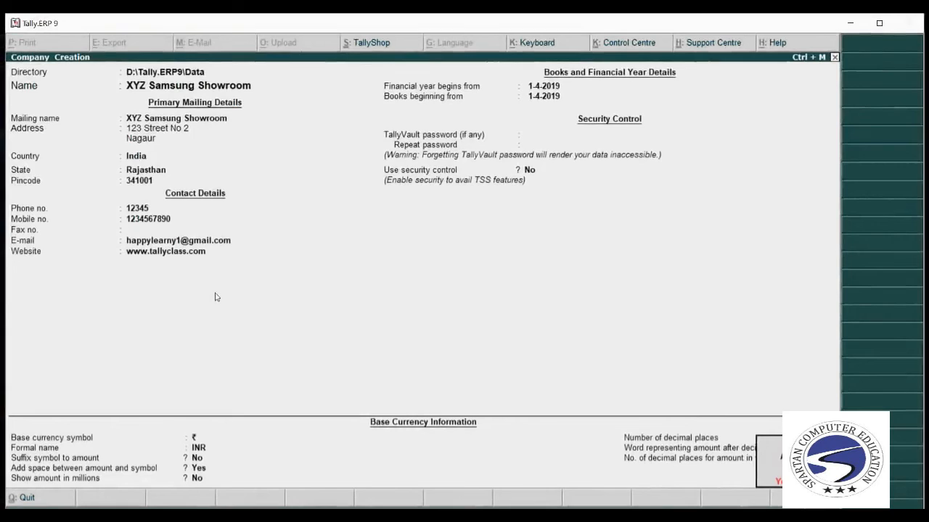
key("Return")
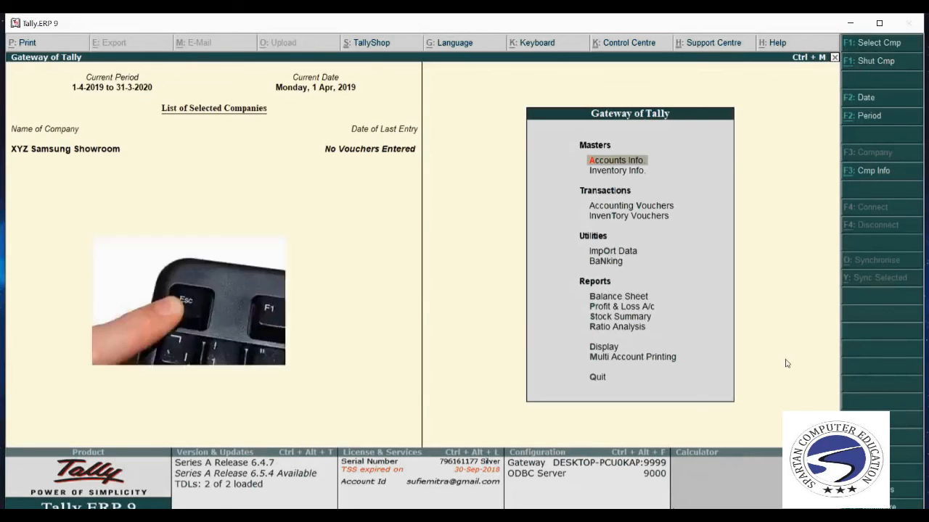
Exit Tally.ERP 9 to the Windows desktop with Ctrl+Q after declining two quit prompts.
key("Escape")
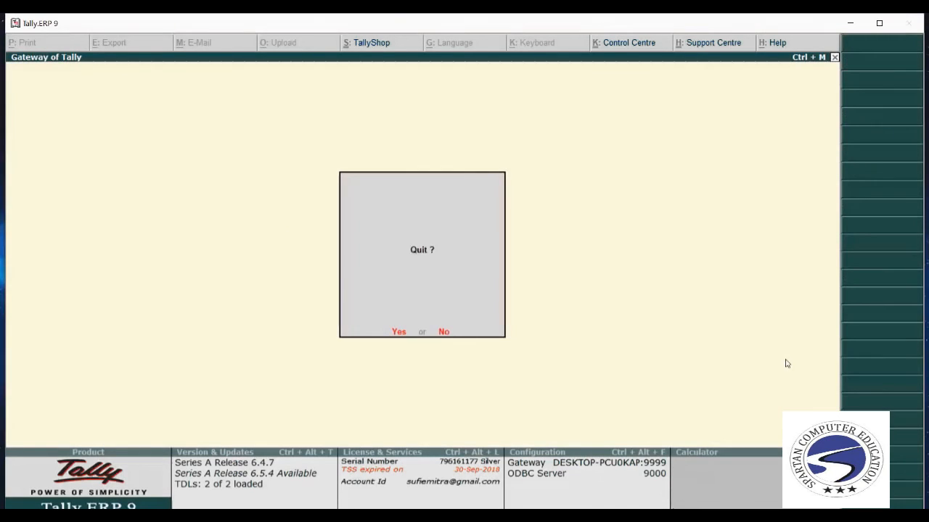
key("n")
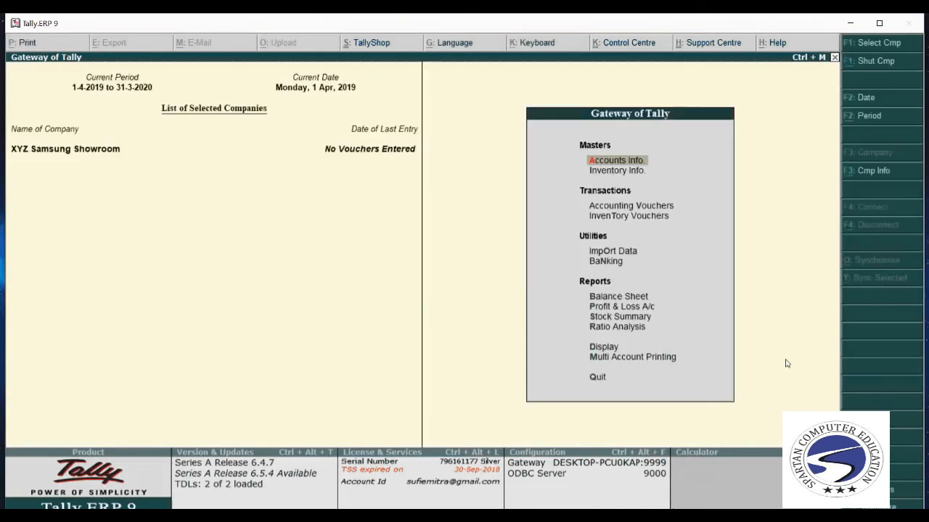
key("q")
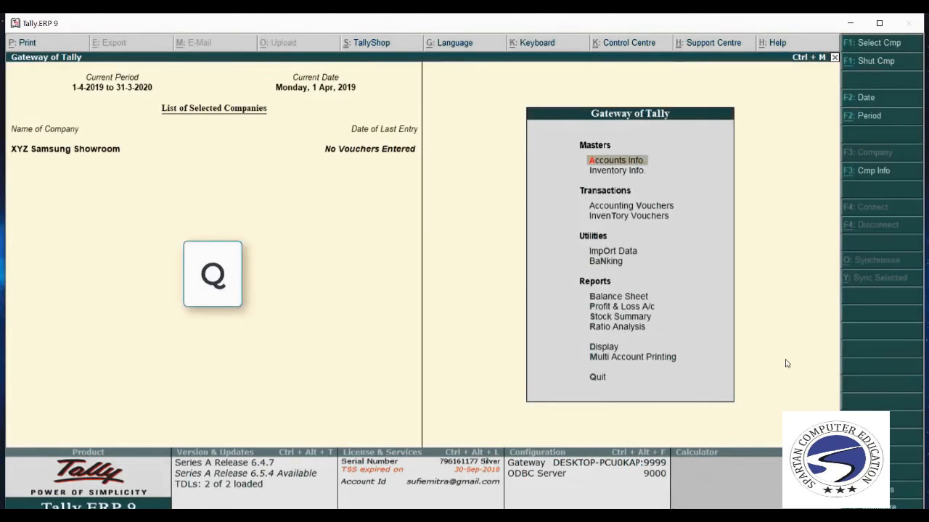
key("q")
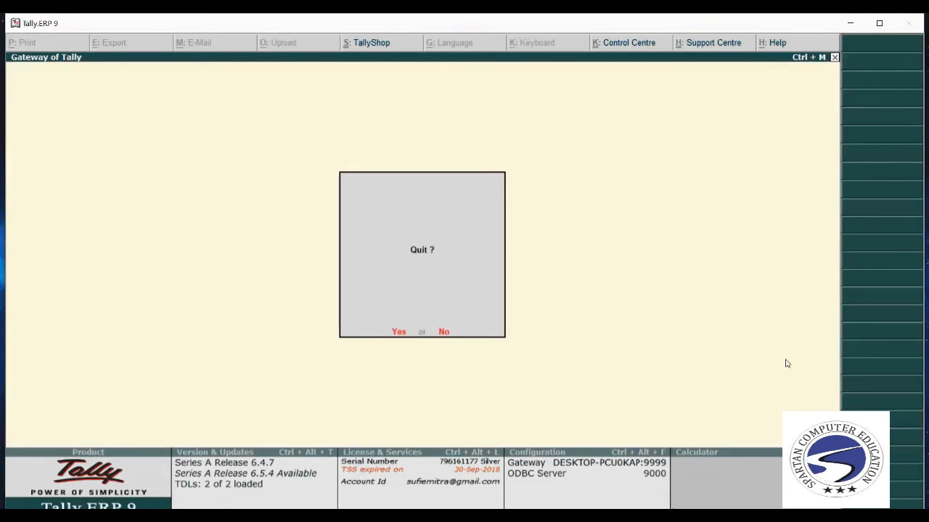
key("n")
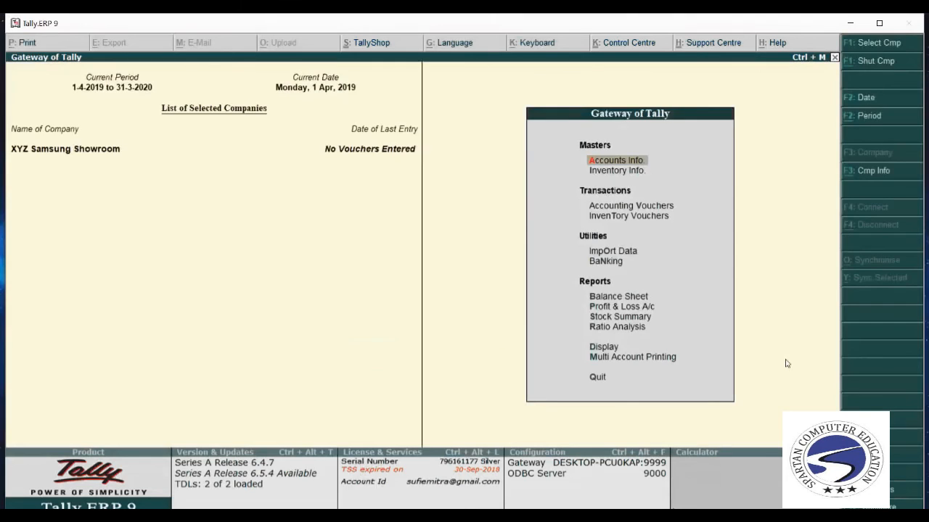
key("ctrl+q")
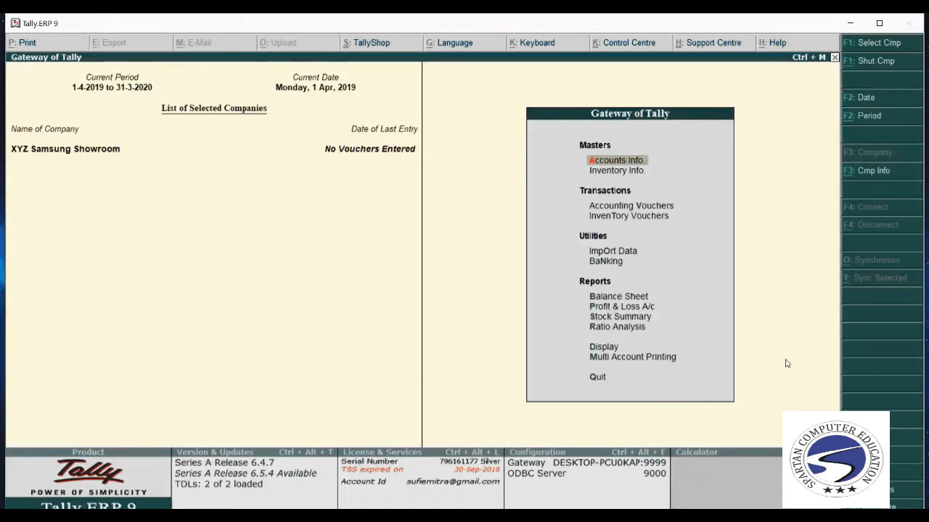
key("ctrl+q")
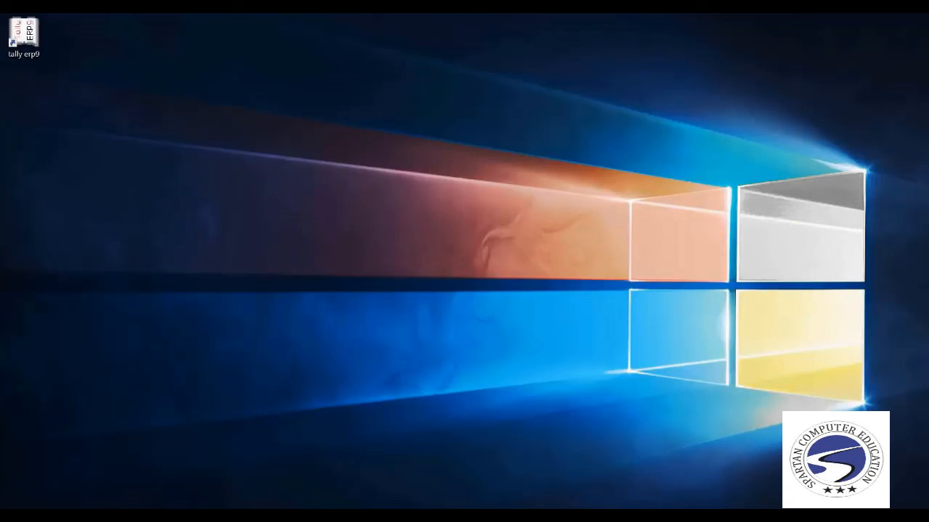
Open the Tally desktop shortcut's file location, D:\TALLY.ERP9, in File Explorer.
left_click(24, 37)
right_click(37, 44)
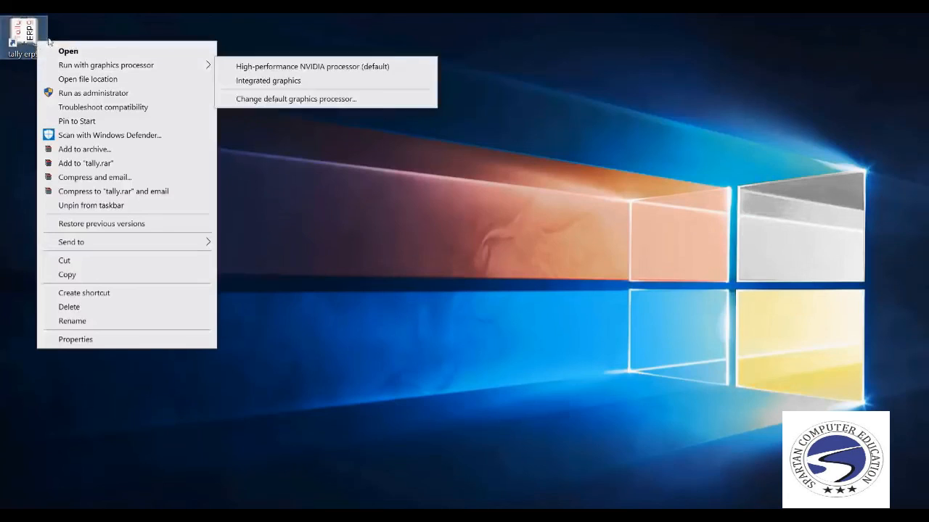
left_click(121, 80)
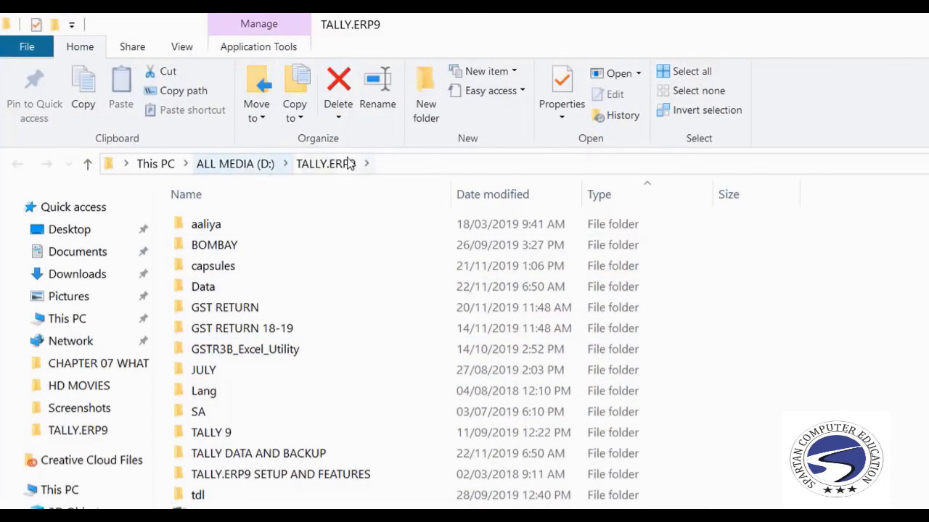
Open the Data folder and select the company folder 10000.
left_click(258, 286)
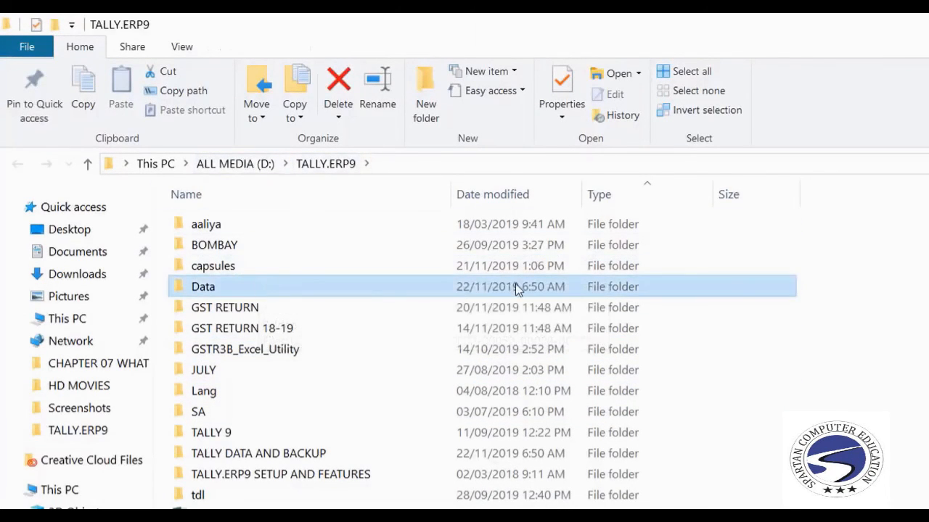
double_click(321, 294)
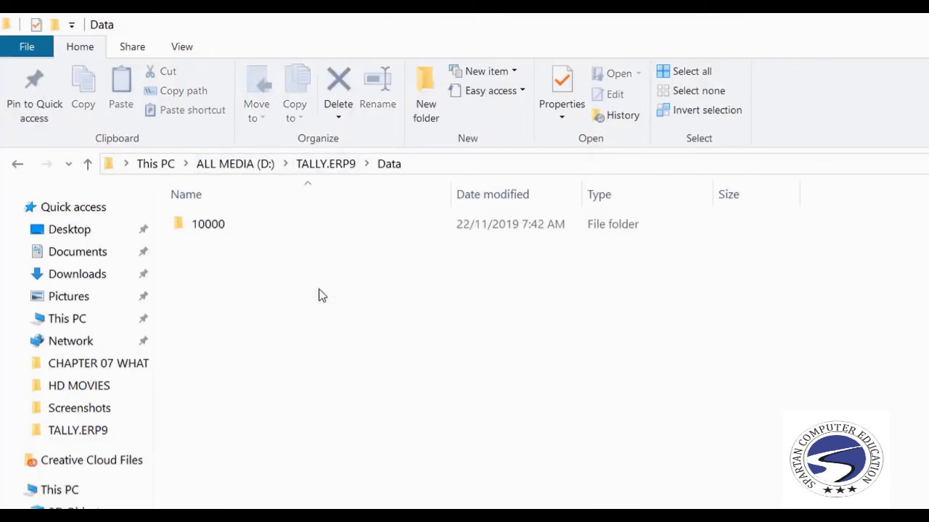
left_click(201, 226)
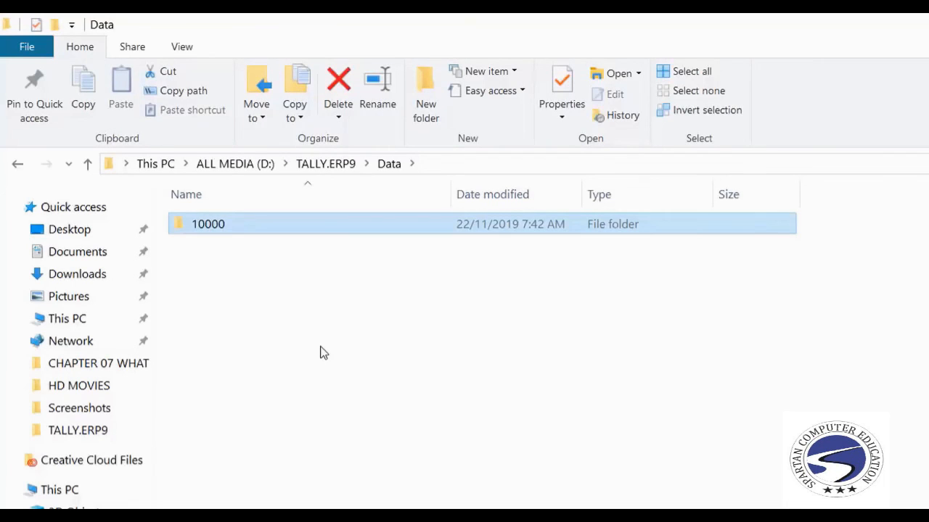
key("Delete")
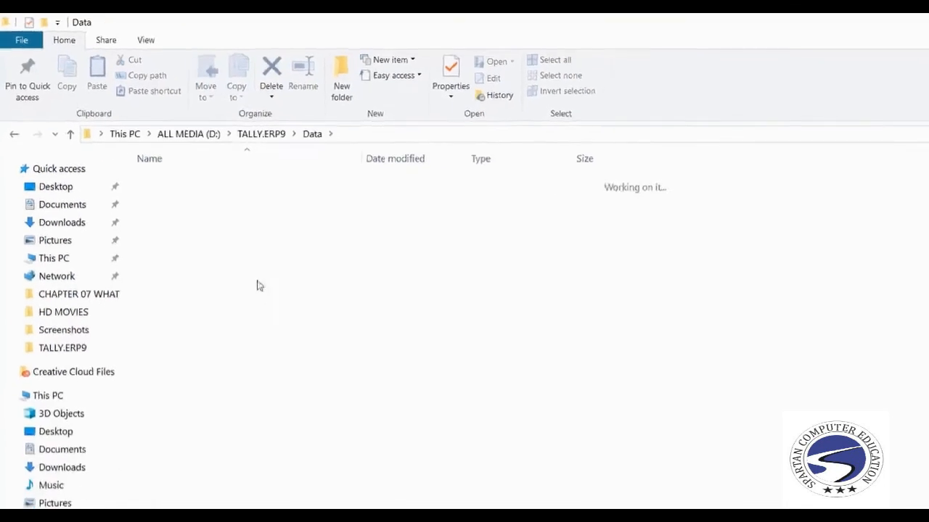